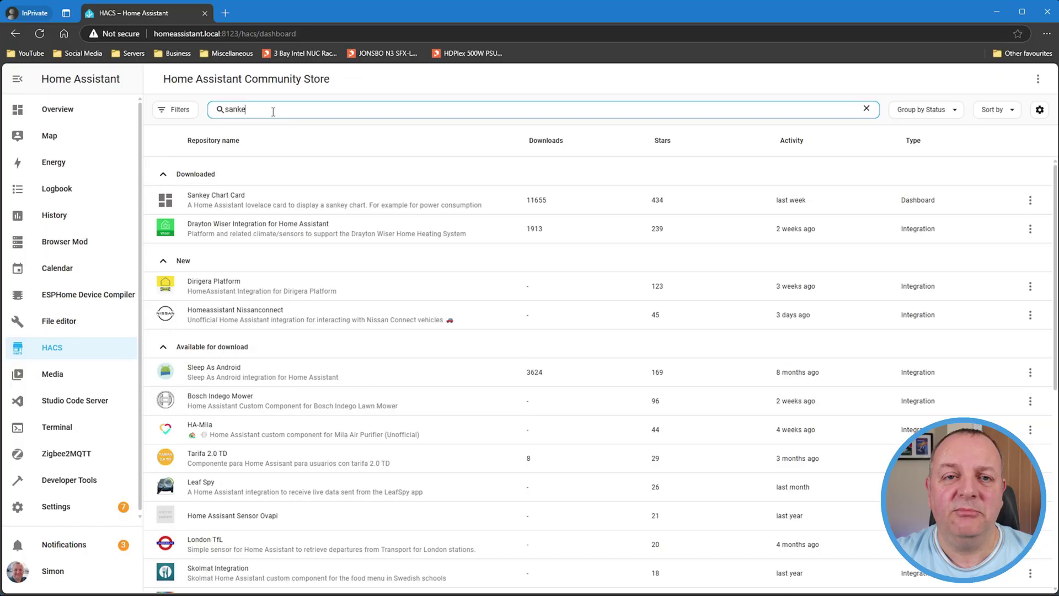
Open the Sankey Chart Card repository page (v3.5.0) from the HACS 'sankey' results.
left_click(243, 210)
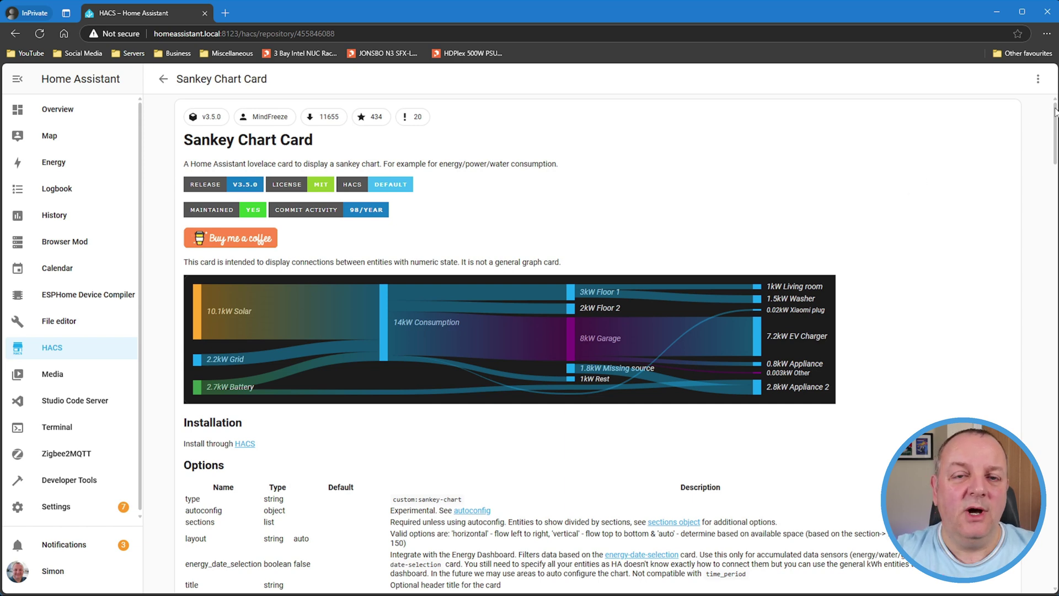
Scroll the Sankey Chart Card README past Options and Autoconfig to the Examples section.
left_click_drag(1055, 112, 1056, 168)
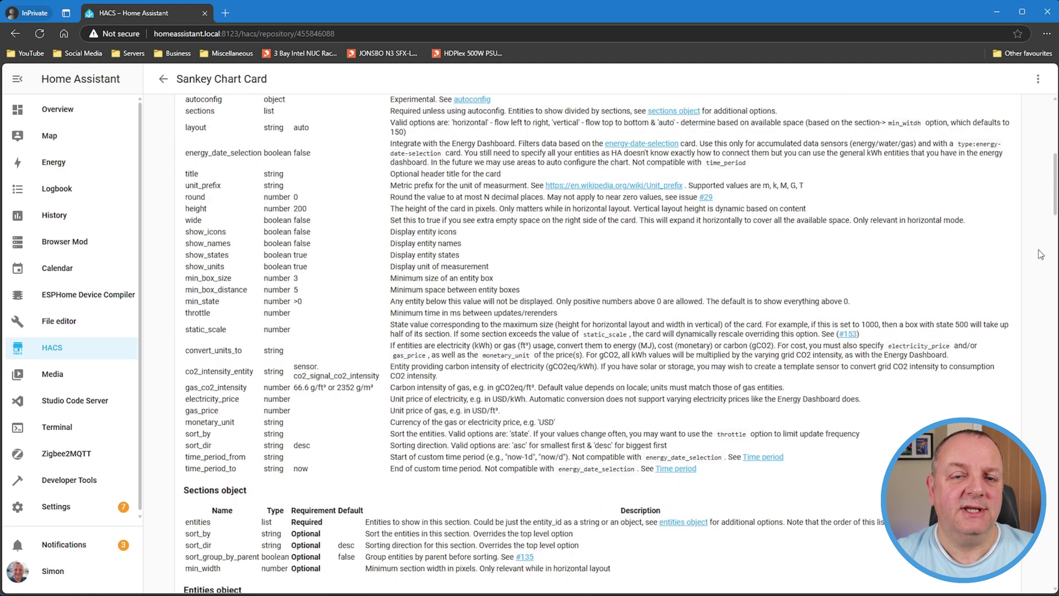
left_click_drag(1056, 189, 1055, 333)
scroll(287, 200, "up", 1)
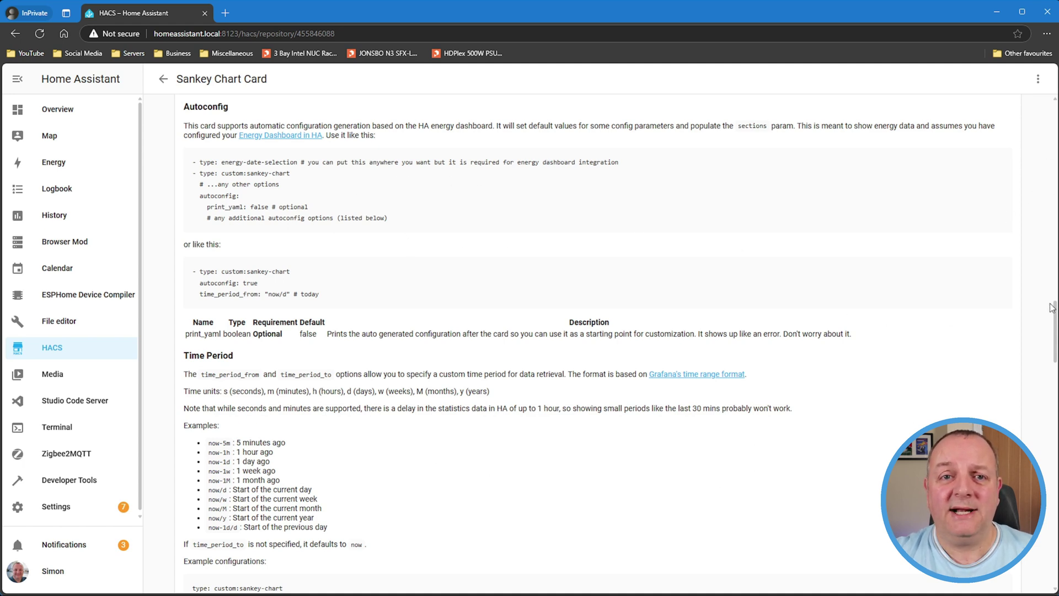
left_click_drag(1055, 311, 1055, 467)
Go back to the test dashboard's Sankey chart.
key("alt+Left")
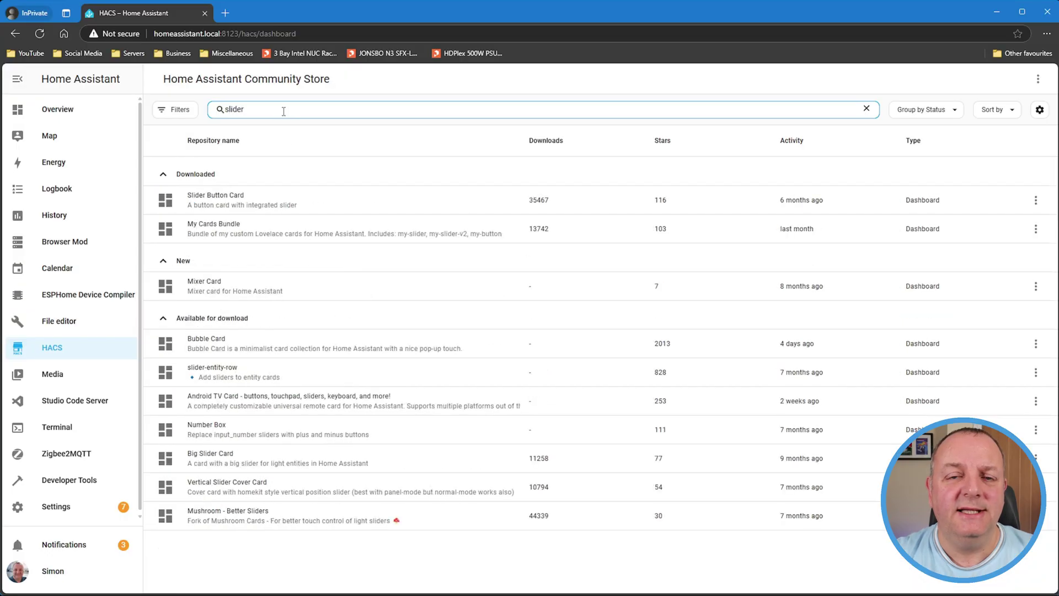
Open the Slider Button Card repository page (v1.13.0) from the 'slider' results.
left_click(309, 202)
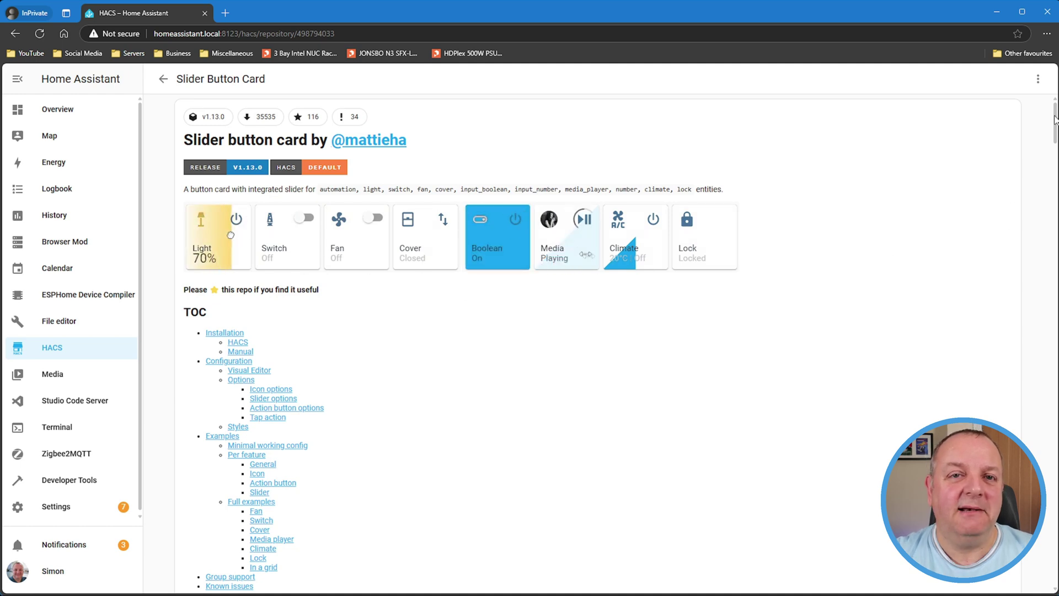
Read through the Slider Button Card README, then drag Kitchen Lamp 1's slider to adjust its brightness.
scroll(1055, 118, "down", 1)
scroll(1055, 118, "down", 10)
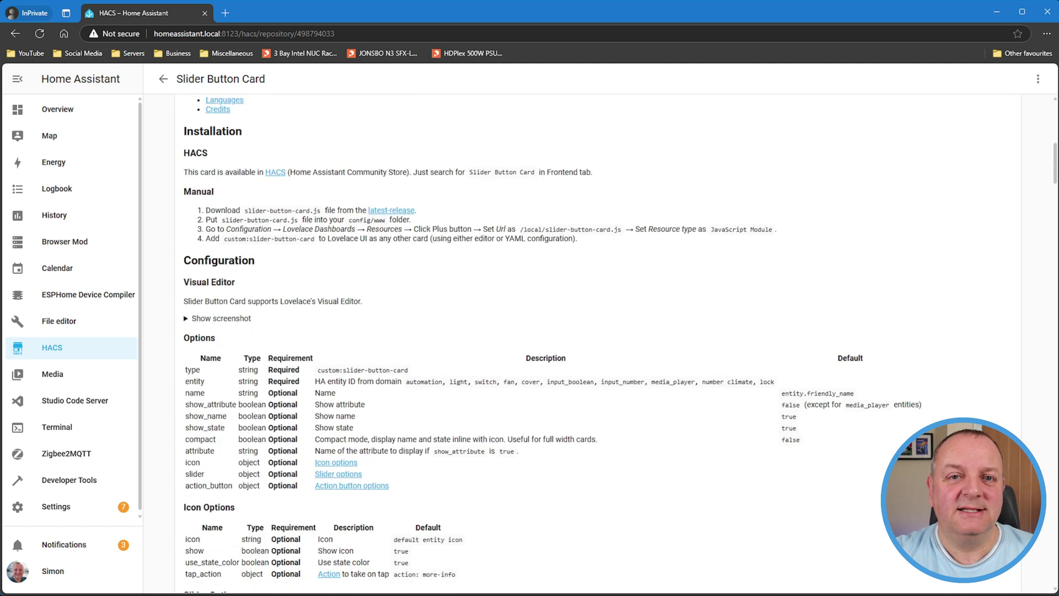
scroll(1055, 117, "down", 2)
scroll(1056, 117, "down", 3)
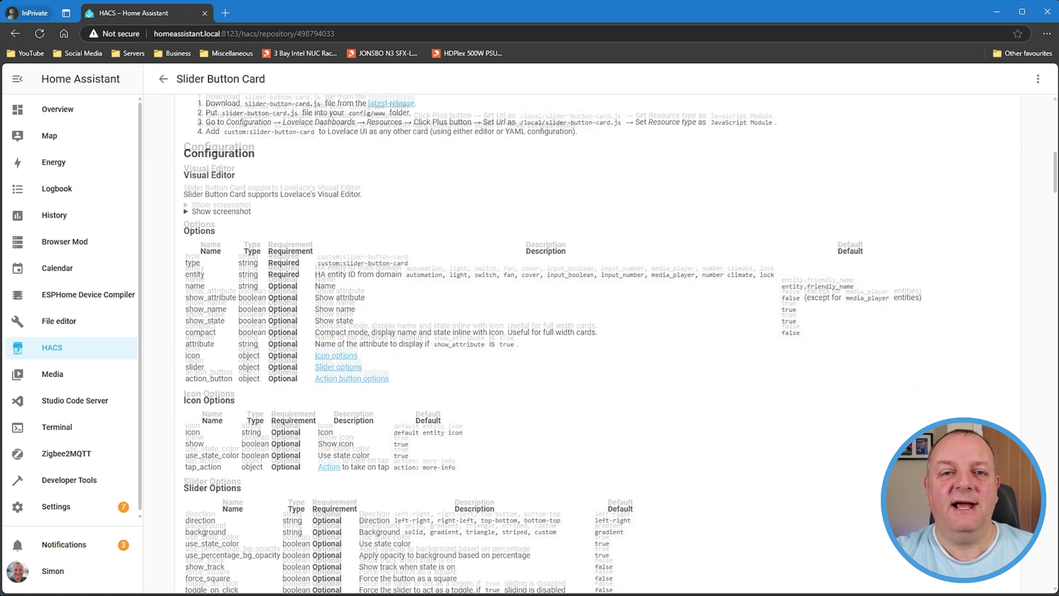
scroll(1055, 118, "down", 6)
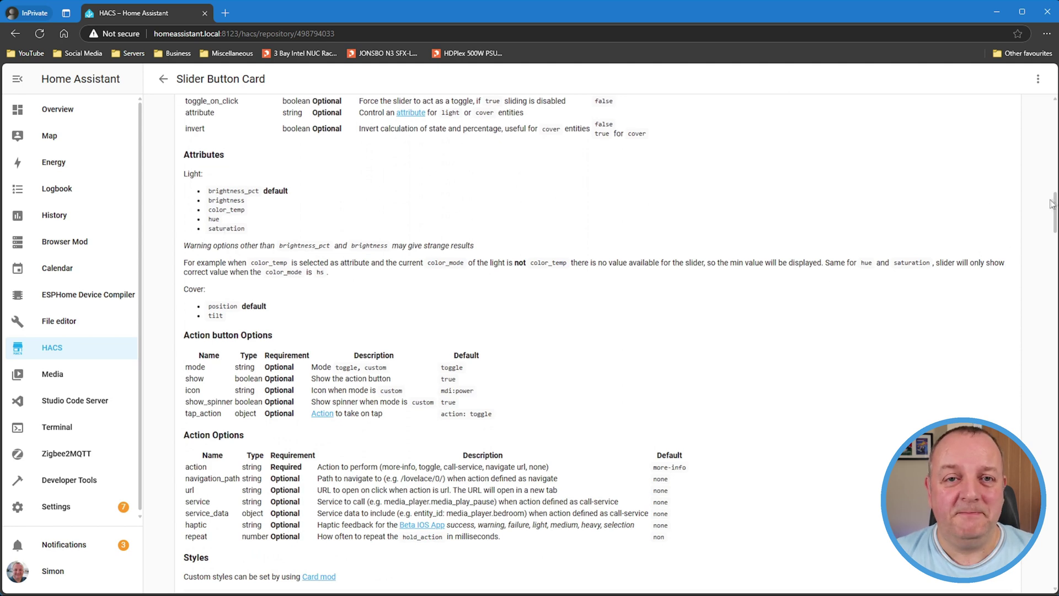
left_click_drag(1055, 203, 1055, 218)
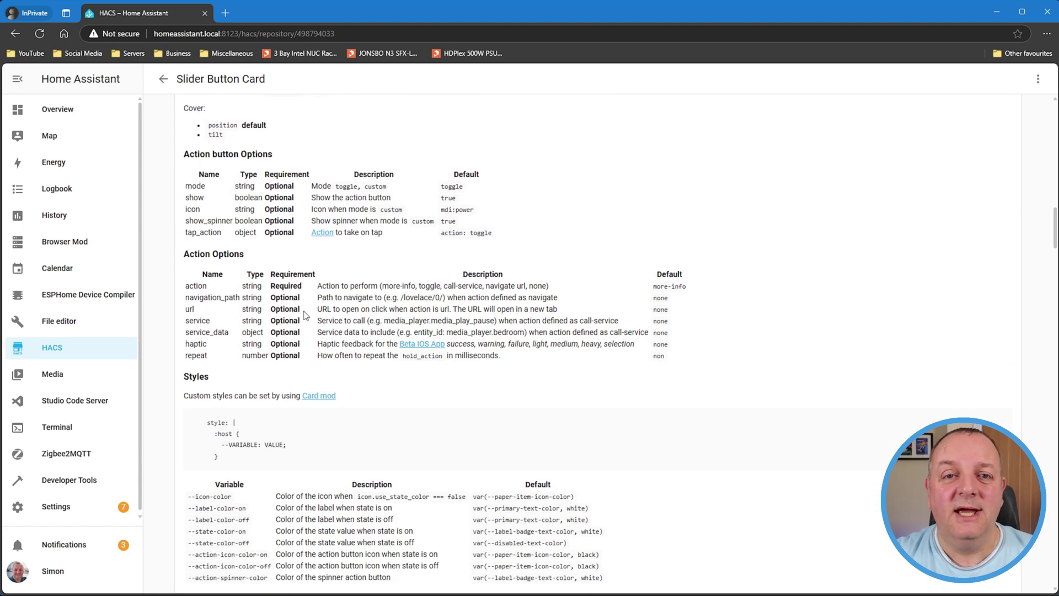
scroll(418, 335, "down", 8)
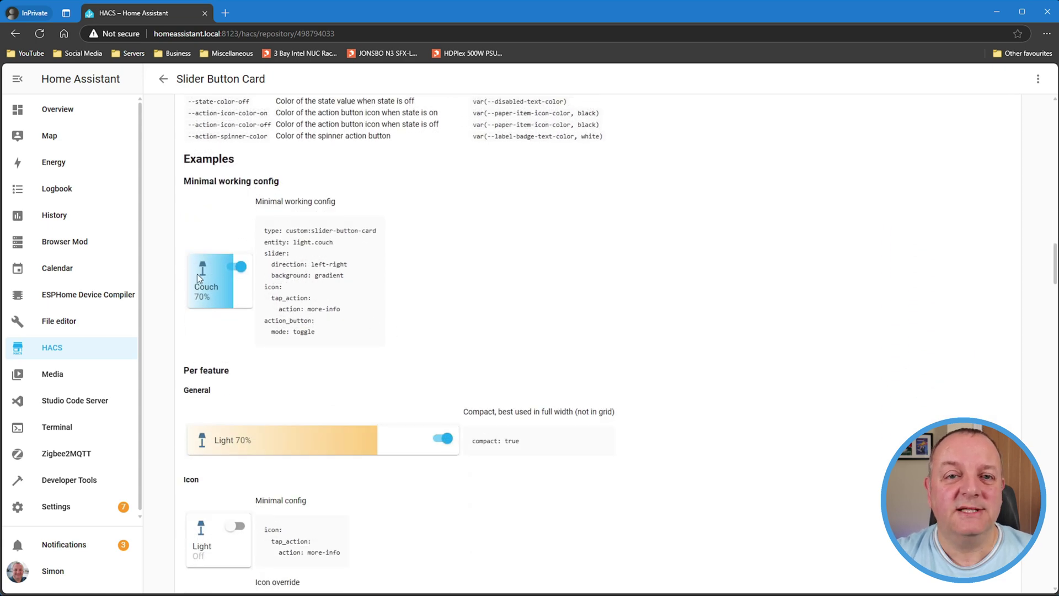
scroll(522, 303, "down", 3)
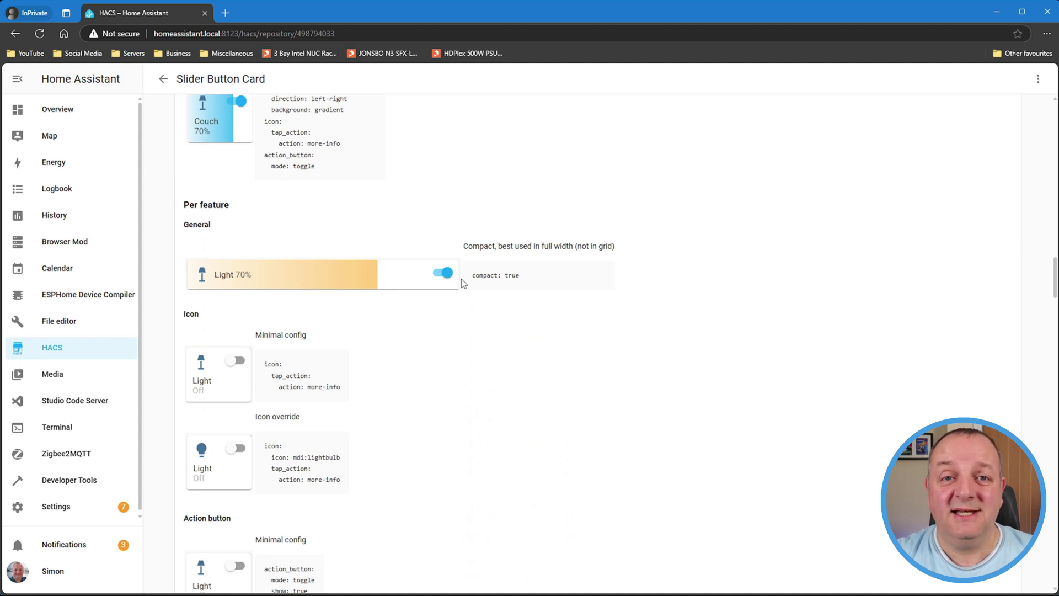
scroll(463, 283, "down", 4)
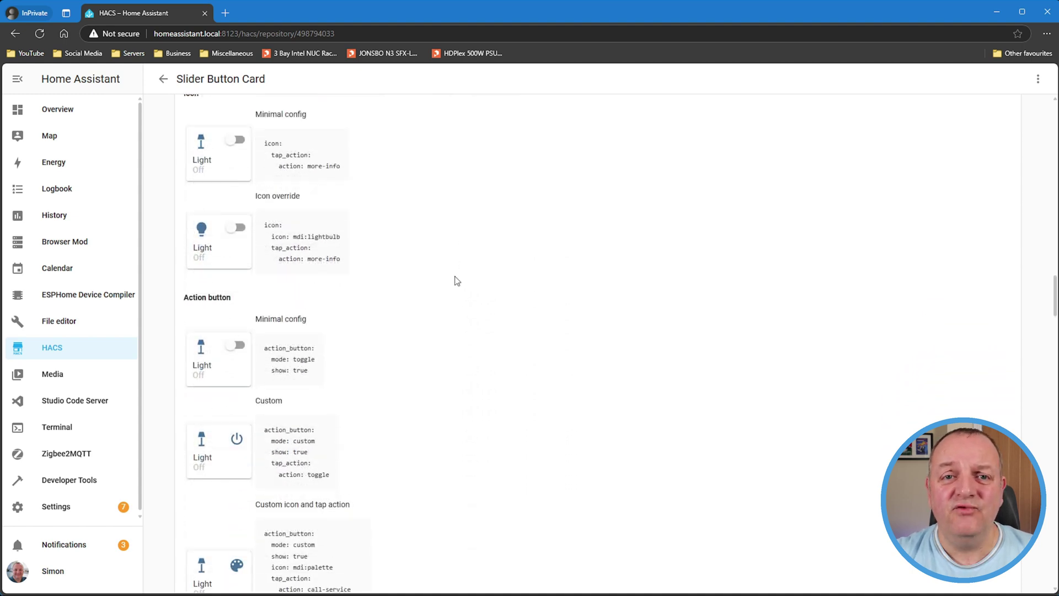
scroll(457, 280, "down", 5)
scroll(227, 213, "up", 3)
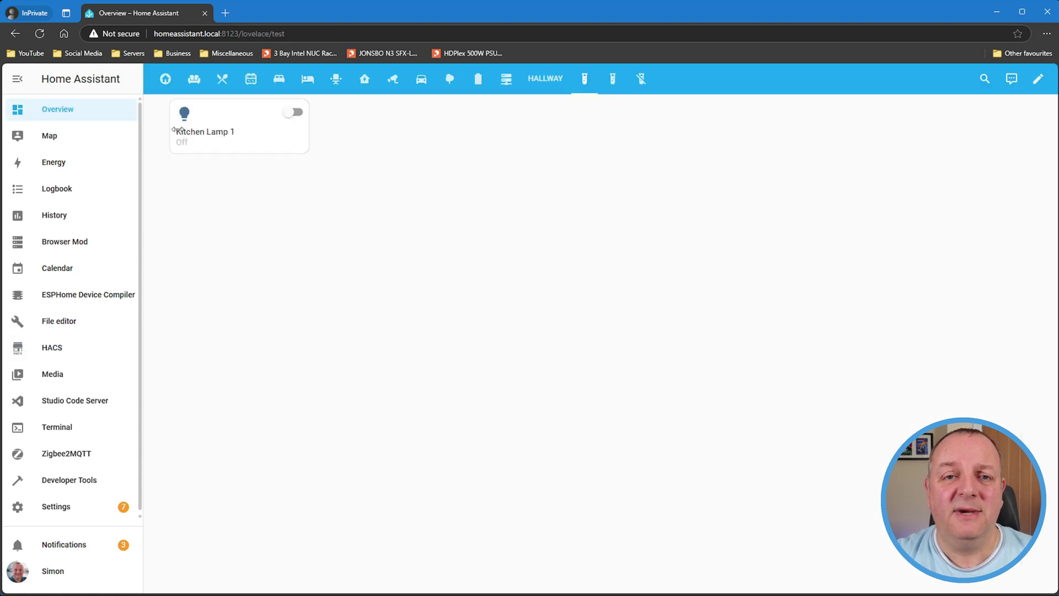
left_click_drag(177, 130, 226, 140)
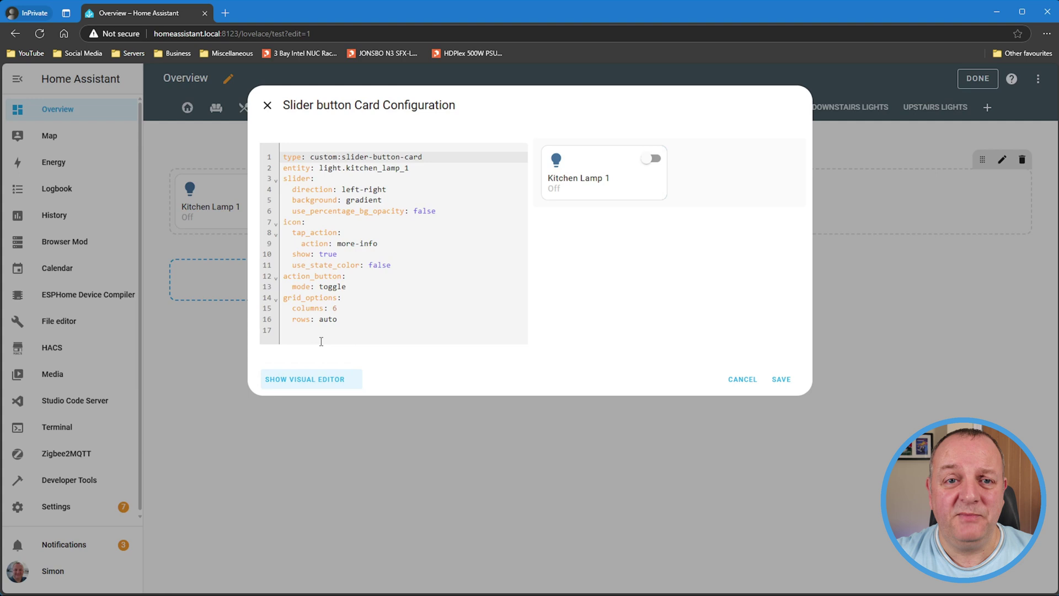
Reopen Kitchen Lamp 1's card in the visual editor and expand each section: General, Icon, Slider, Action button.
left_click(268, 106)
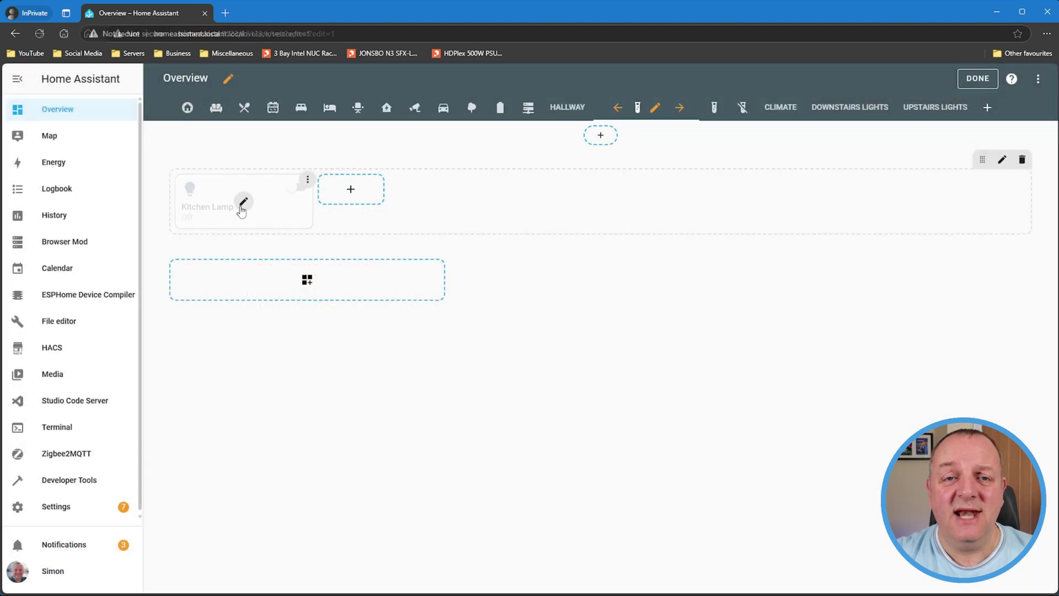
left_click(242, 201)
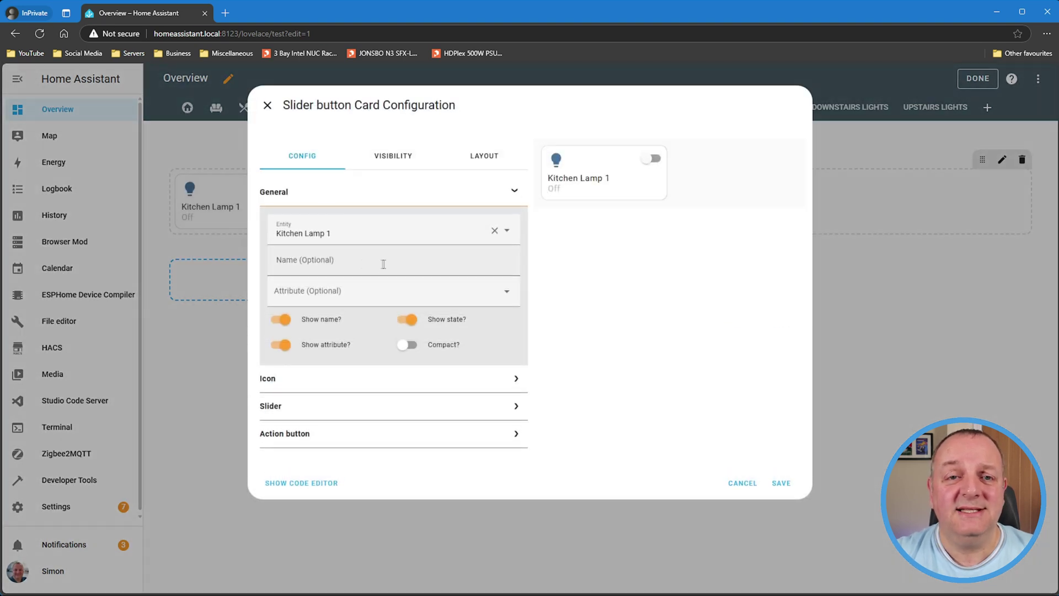
left_click(315, 194)
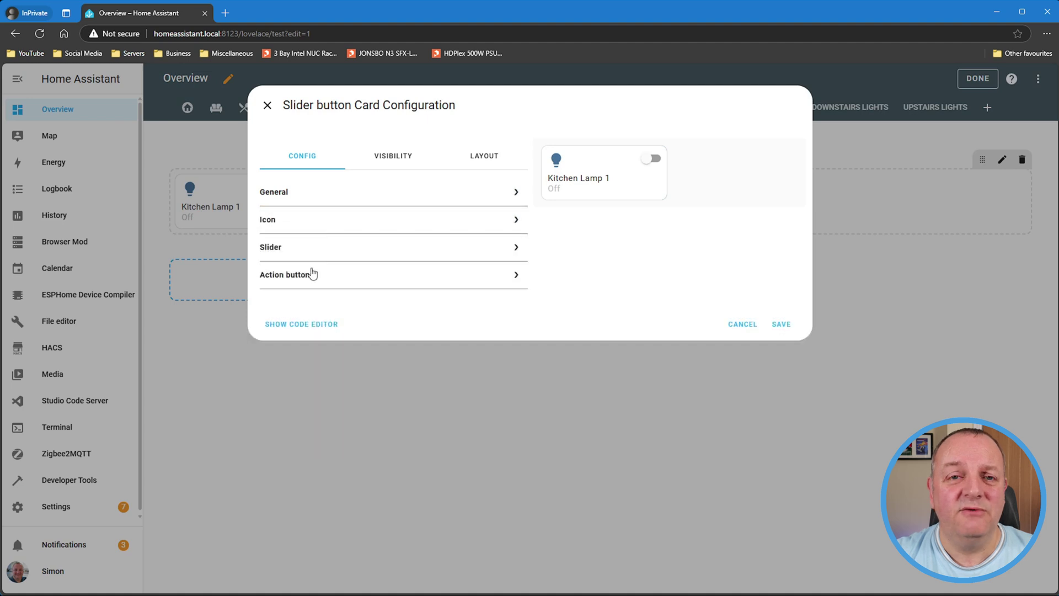
left_click(304, 222)
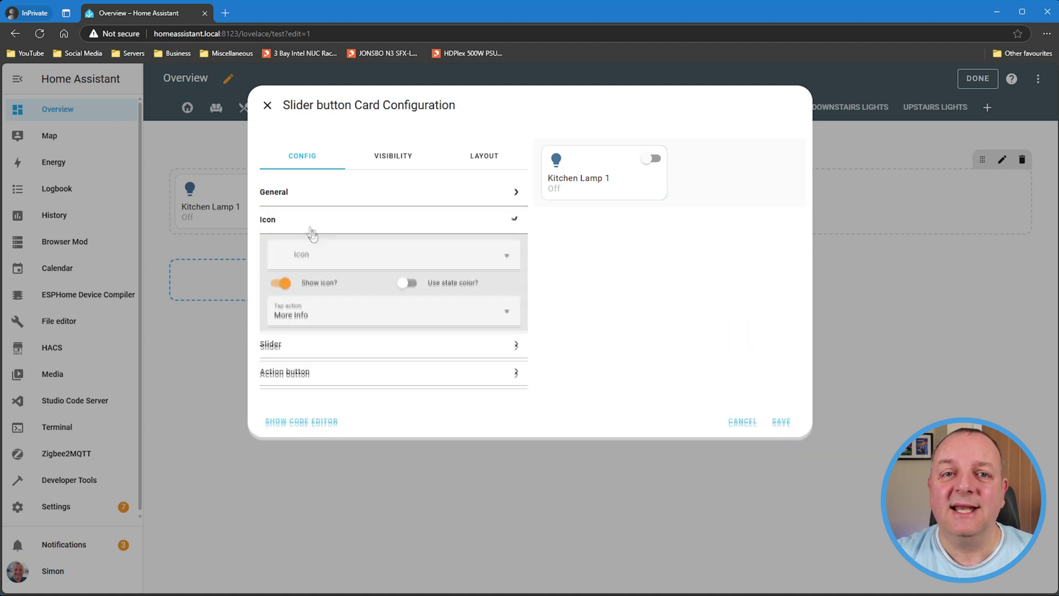
left_click(307, 228)
left_click(304, 256)
left_click(303, 257)
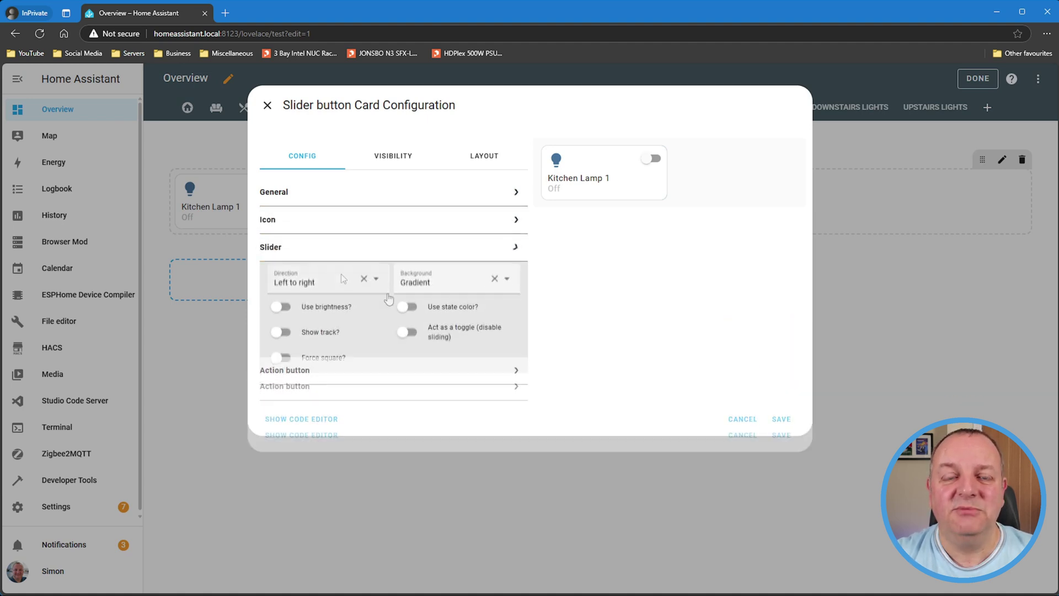
left_click(317, 286)
left_click(316, 287)
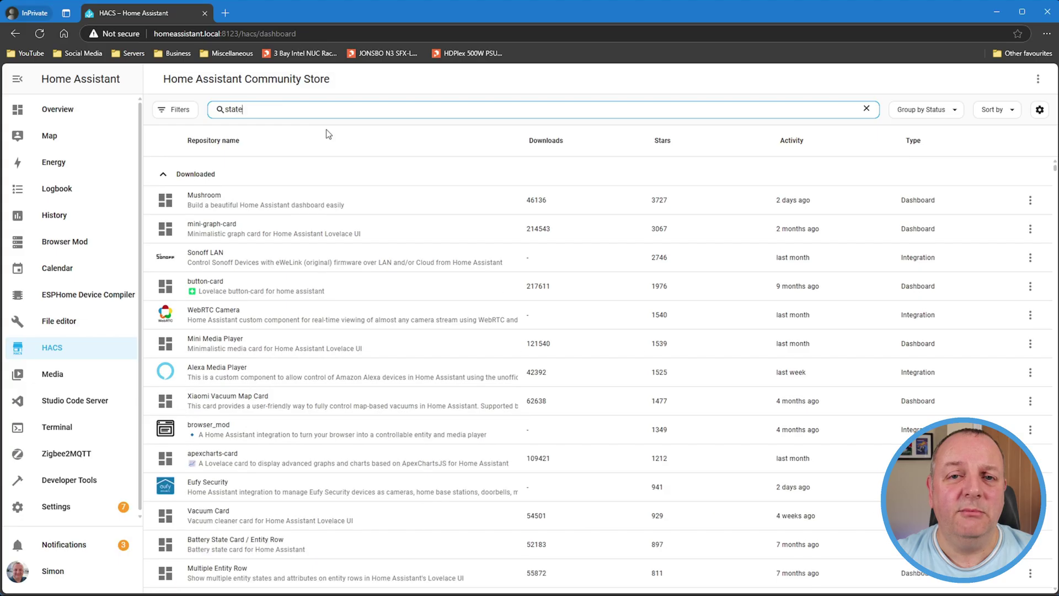
Search HACS for 'state-switch' and open its repository page (v1.9.5).
type("-switch")
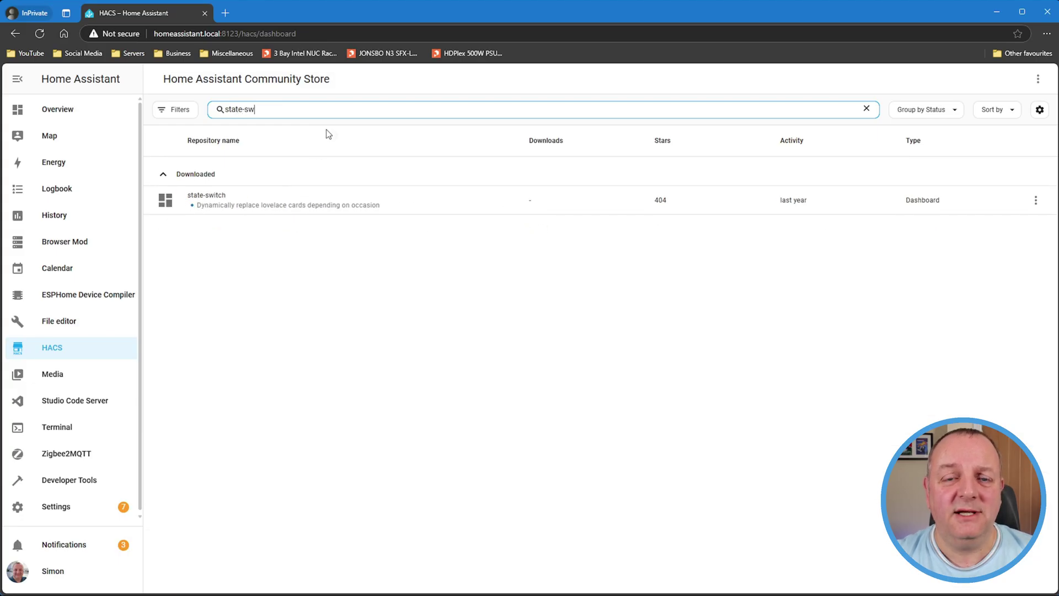
left_click(314, 205)
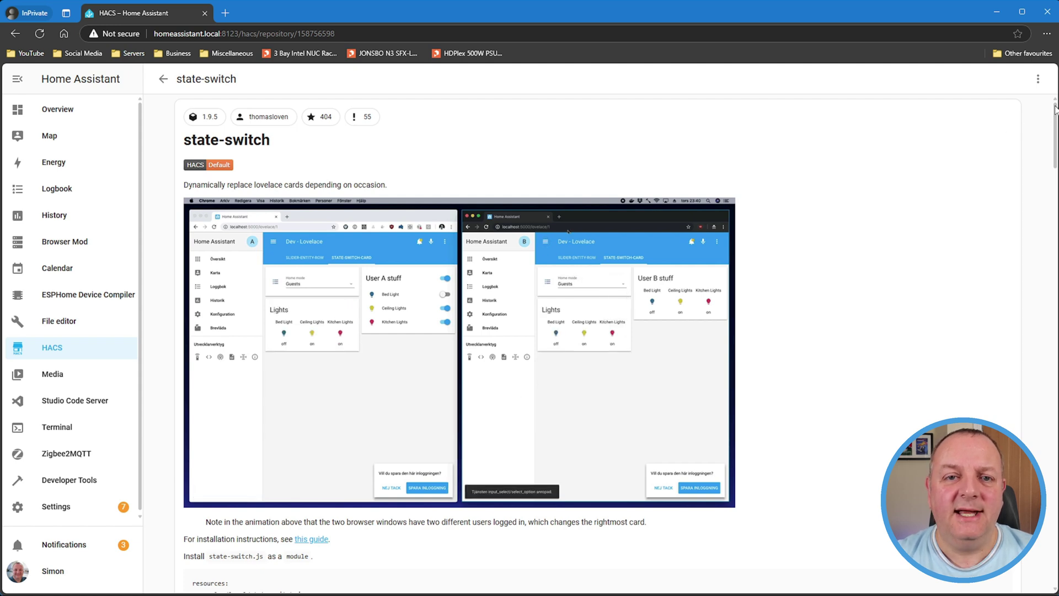
Scroll the state-switch README down to its Usage and Options sections.
left_click_drag(1055, 110, 1056, 116)
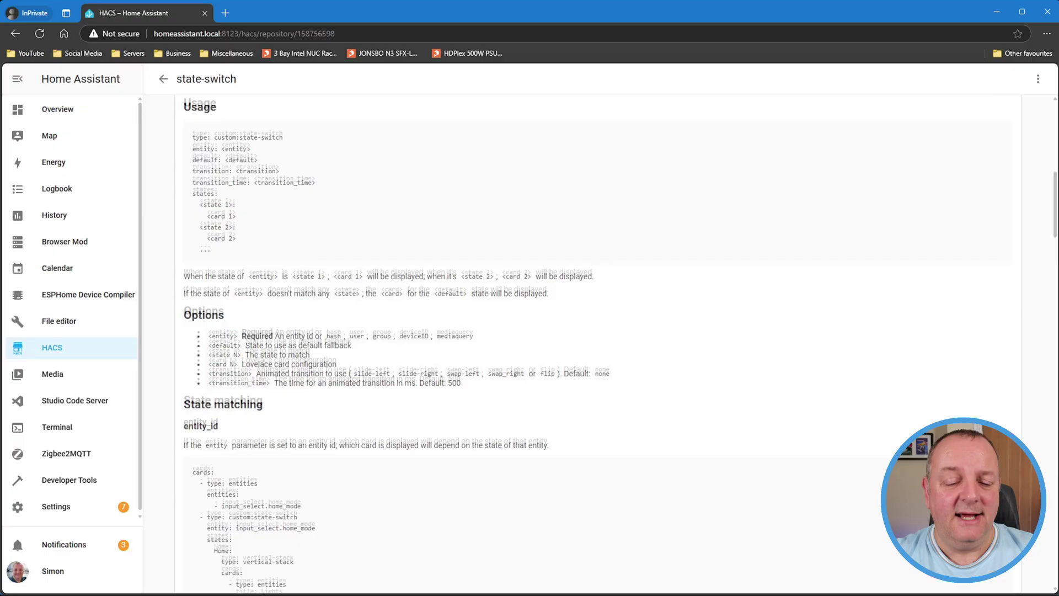
Scroll through the State matching examples, then return to the test dashboard's Humidity readings.
scroll(599, 342, "down", 2)
scroll(1056, 223, "down", 3)
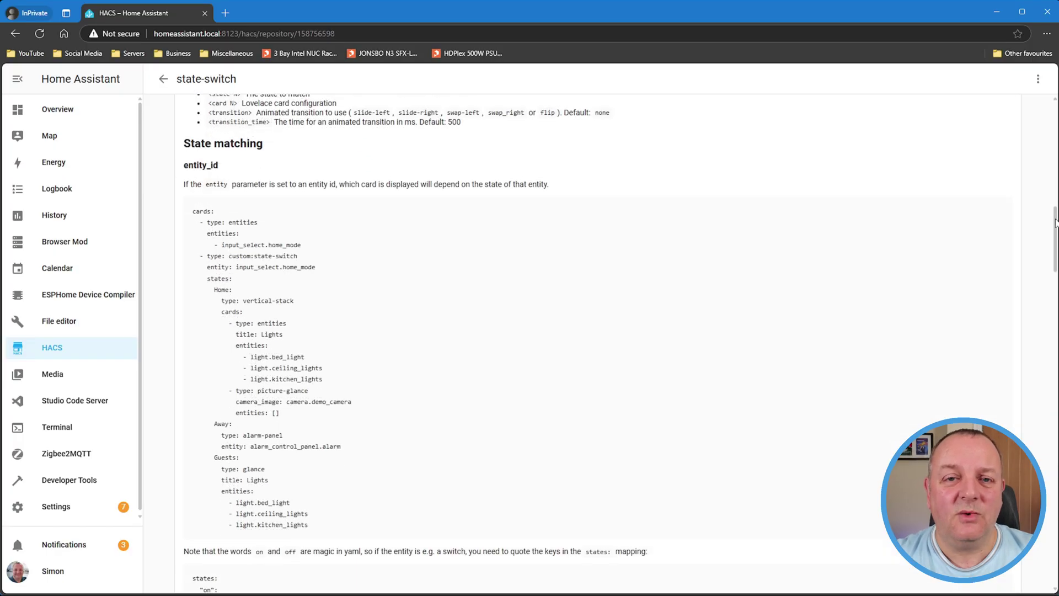
left_click_drag(1056, 222, 1033, 355)
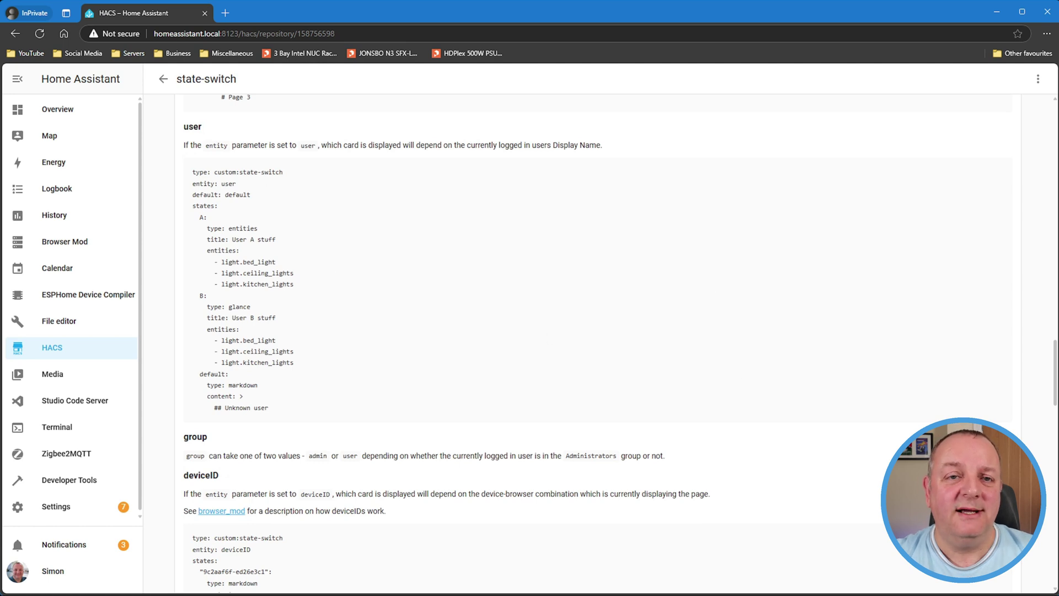
left_click_drag(1053, 359, 1055, 414)
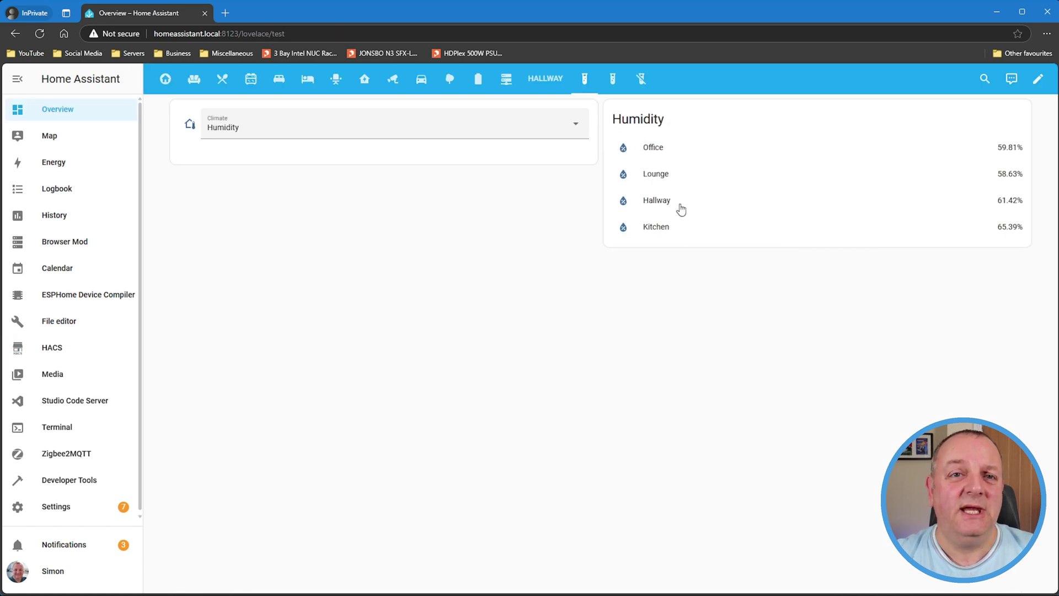
Toggle the Climate selector between Temperature and Humidity, leaving it on Temperature.
left_click(245, 136)
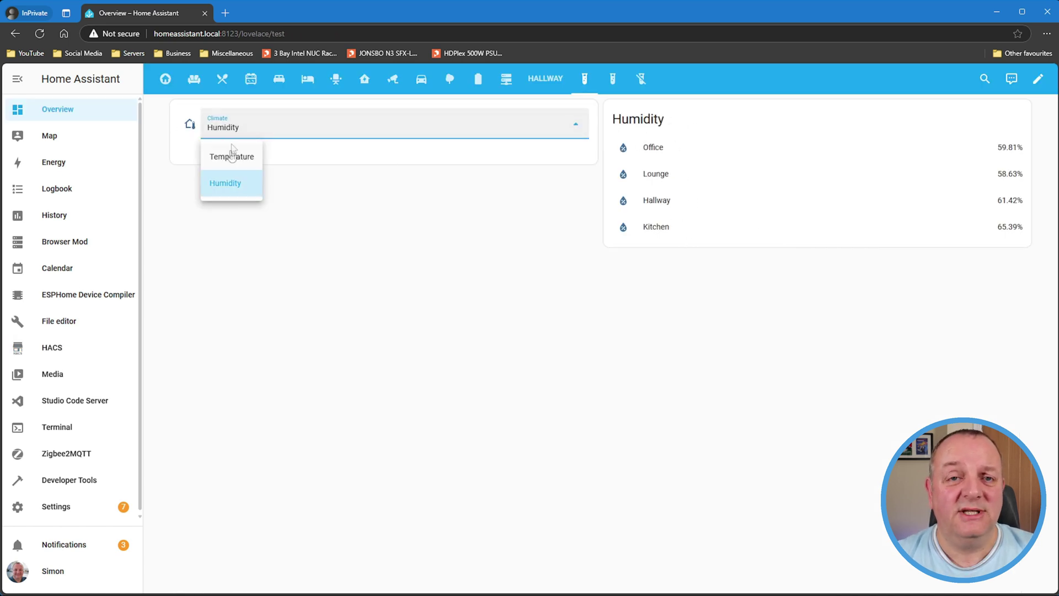
left_click(232, 161)
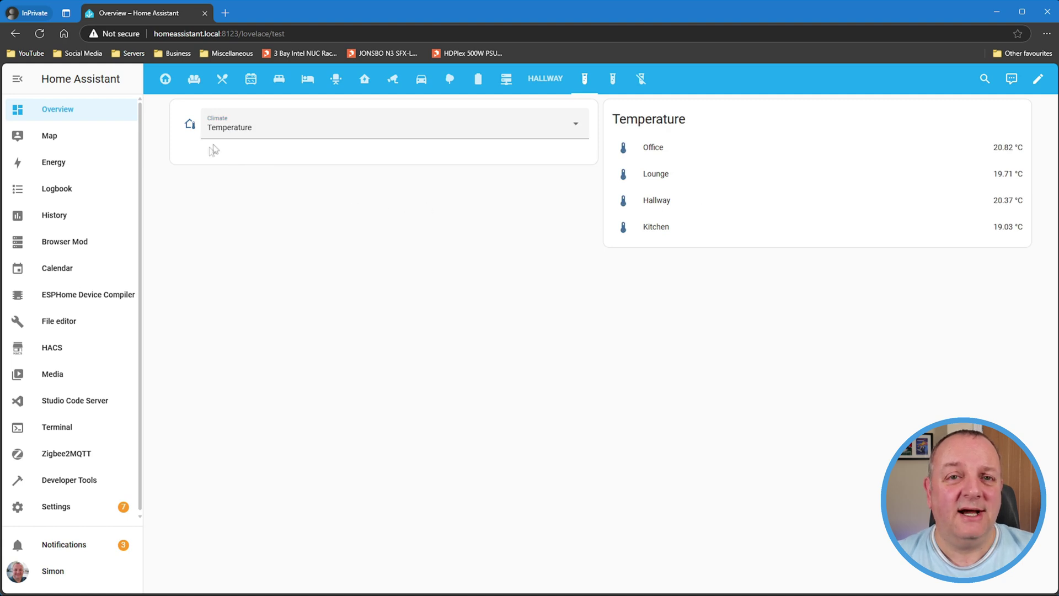
left_click(229, 134)
left_click(226, 182)
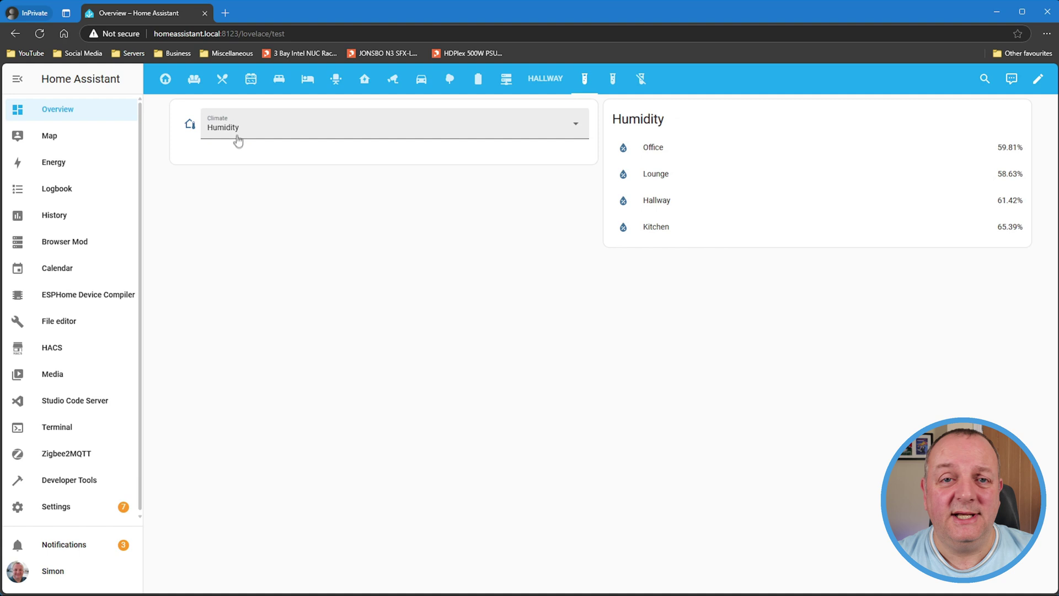
left_click(236, 136)
left_click(232, 156)
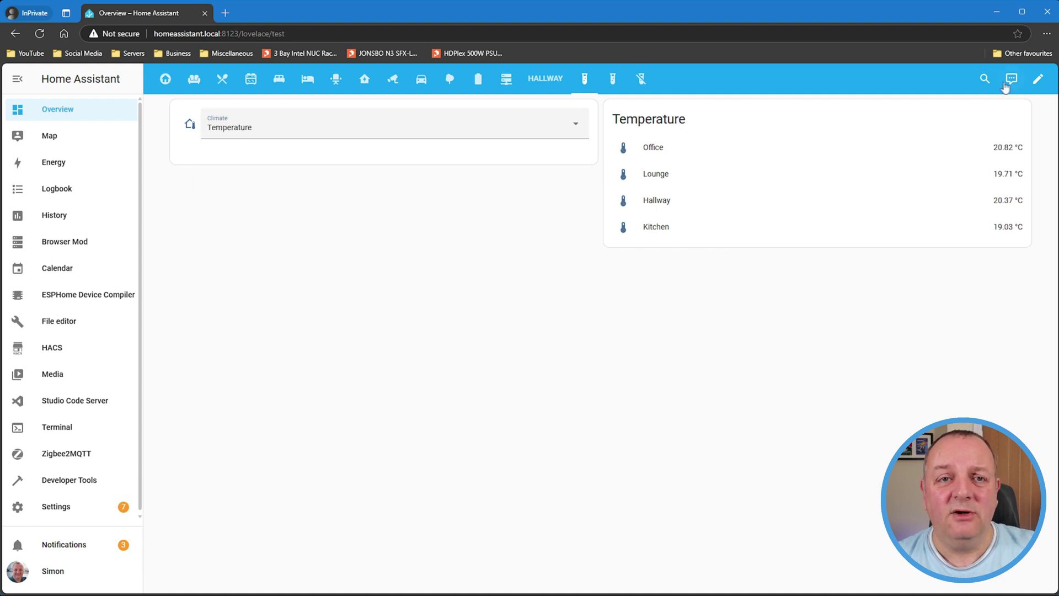
Open the test dashboard's horizontal state-switch stack card in the YAML code editor and scroll through it.
left_click(1037, 79)
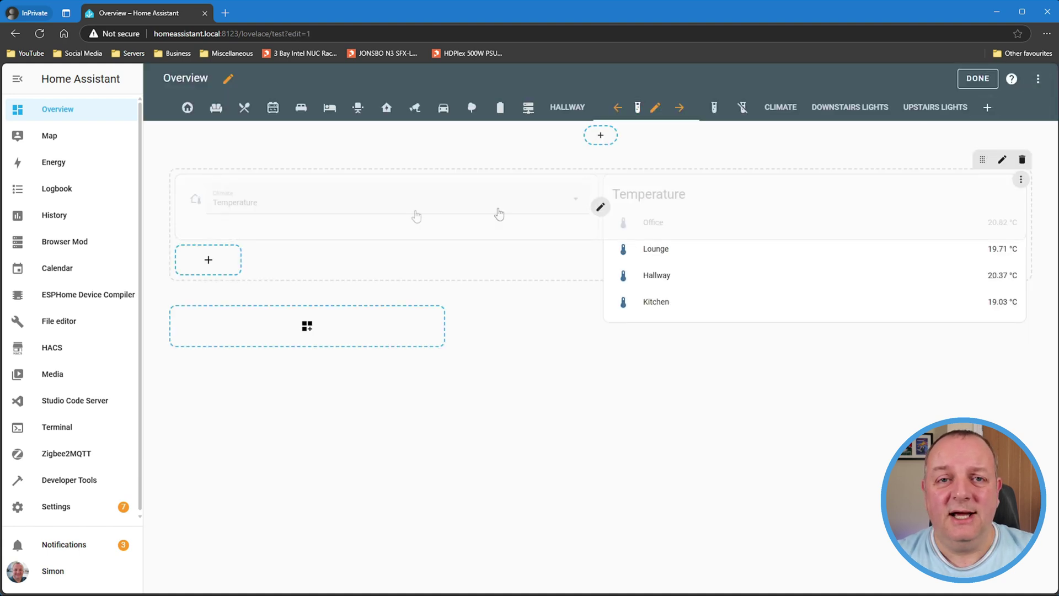
left_click(601, 207)
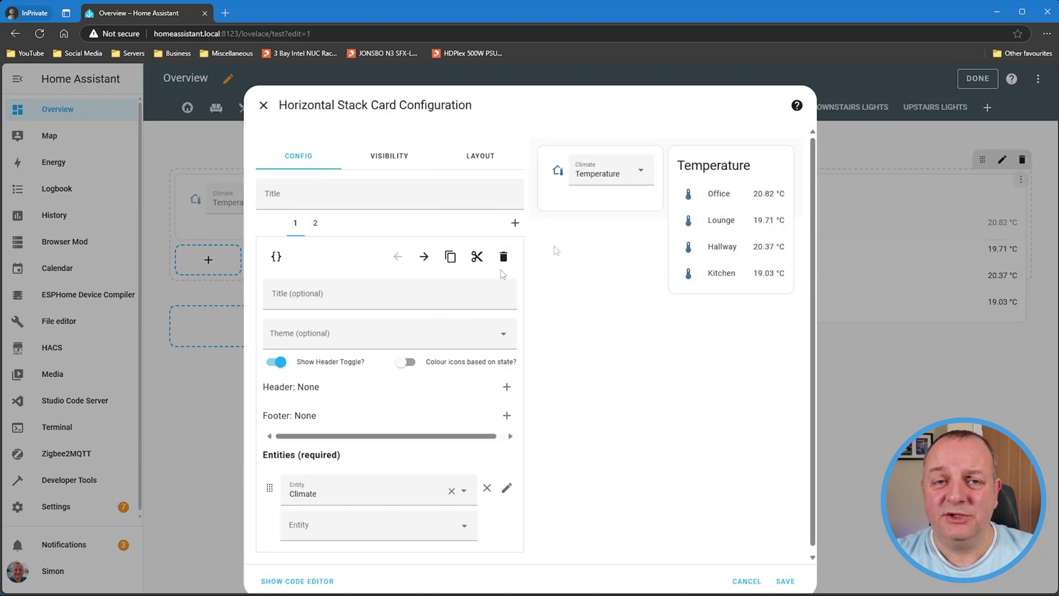
left_click(310, 582)
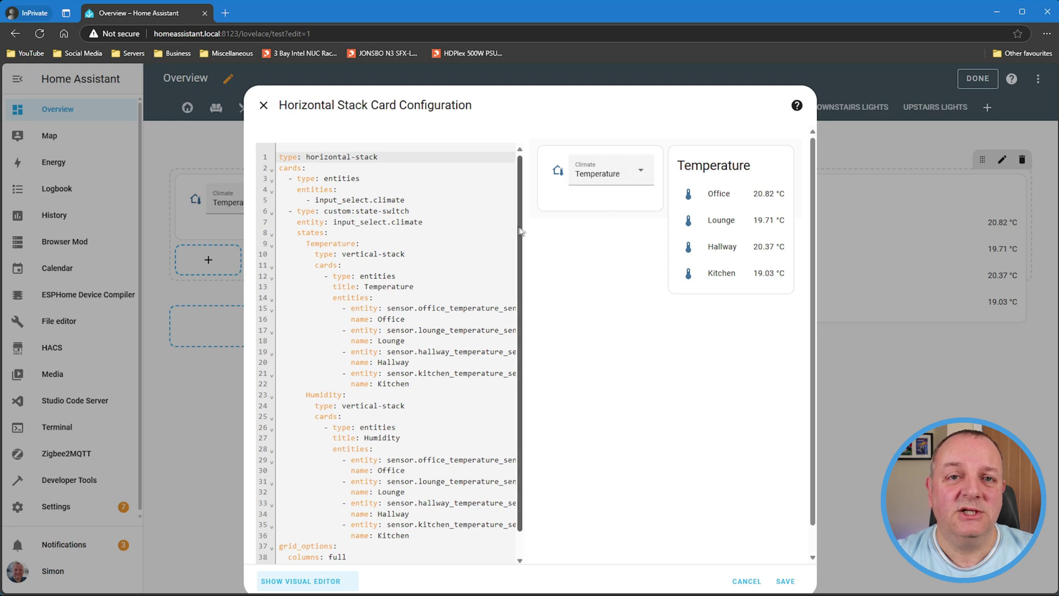
scroll(411, 298, "down", 1)
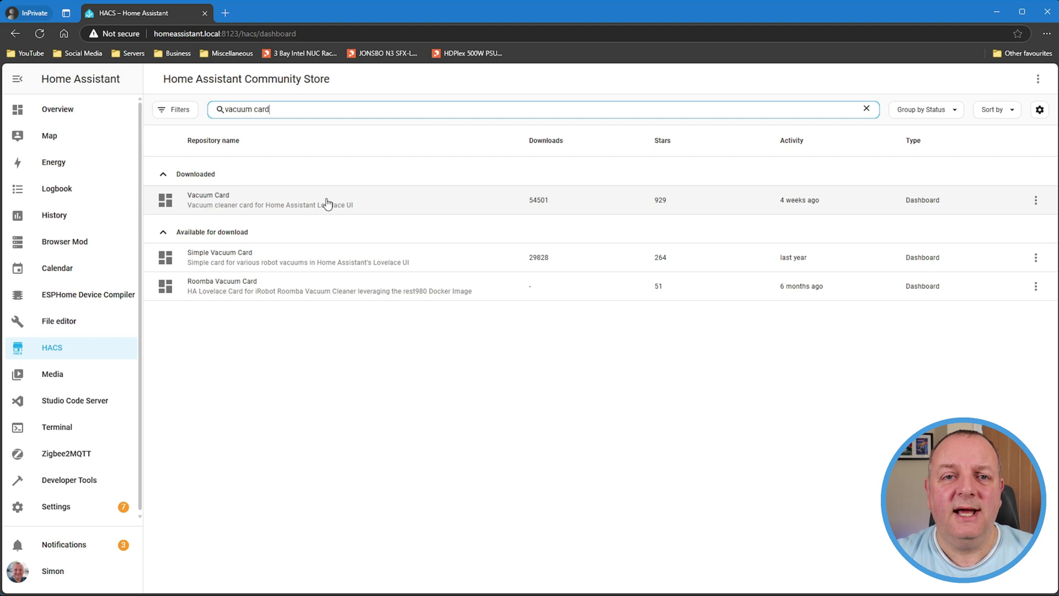
Read through the Vacuum Card repository README and option tables, then return to the edited dashboard.
left_click(325, 203)
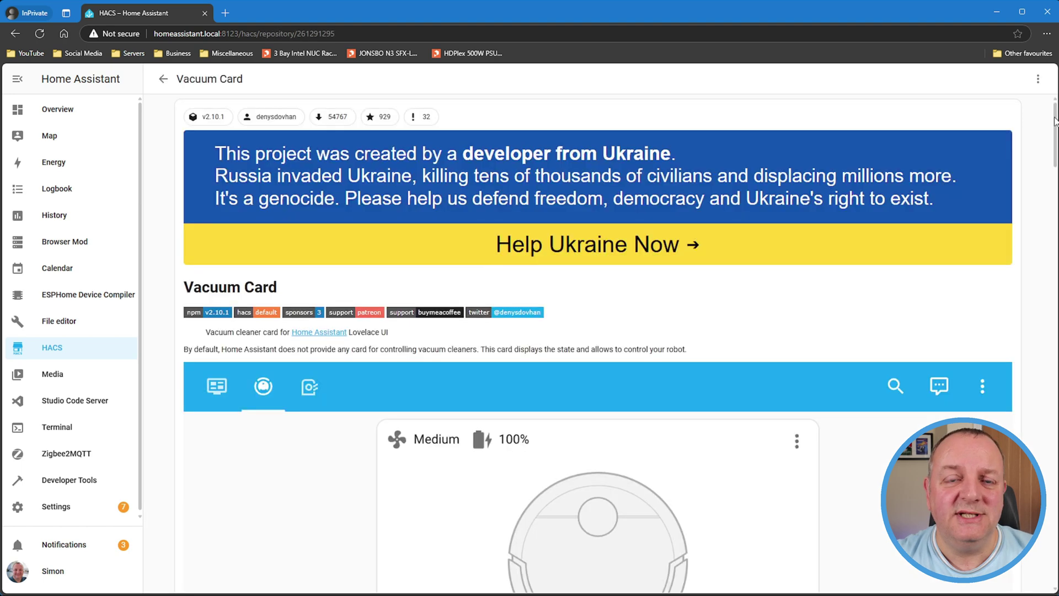
left_click_drag(1055, 121, 1056, 153)
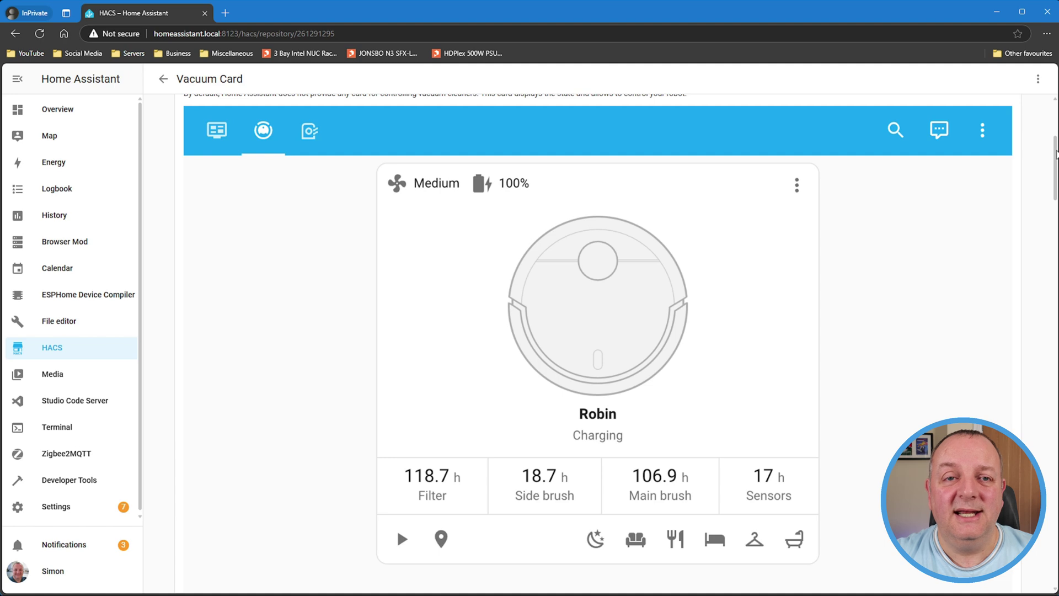
left_click_drag(1056, 154, 1052, 289)
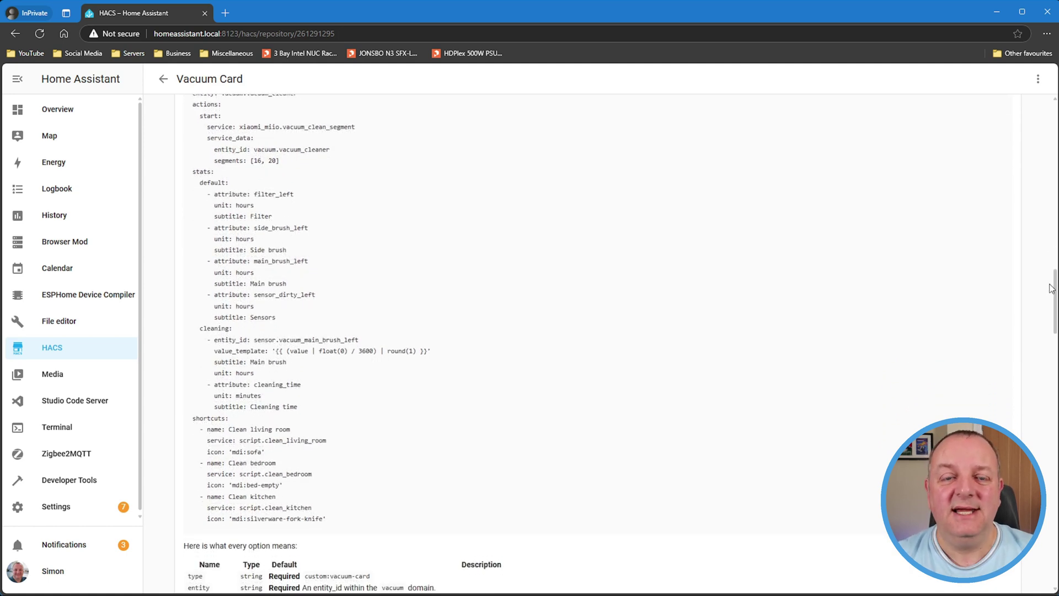
left_click_drag(1051, 289, 1043, 303)
scroll(1043, 304, "down", 5)
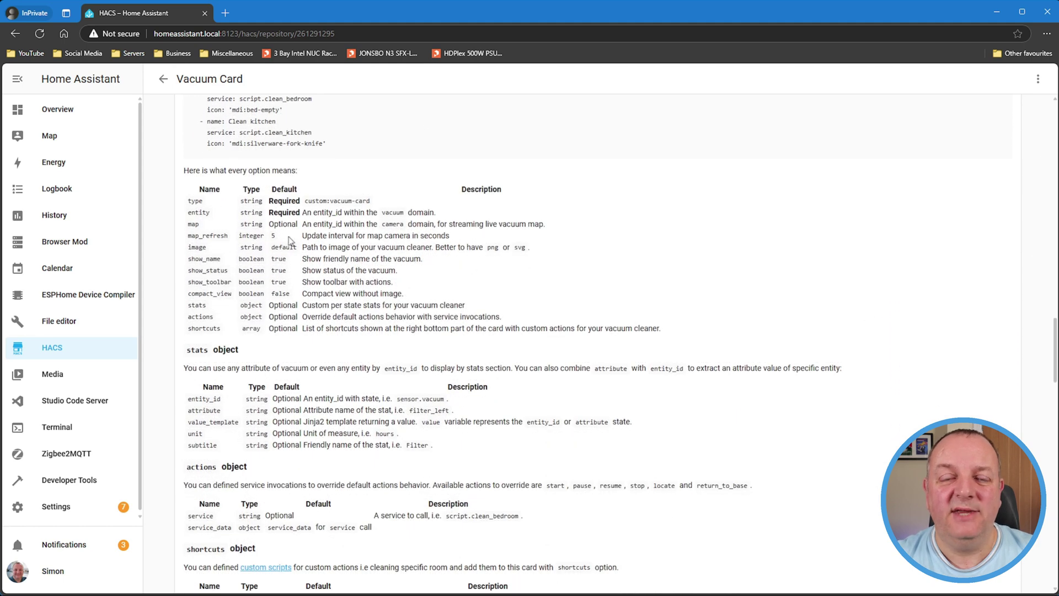
key("alt+Left")
View the vacuum card's configuration as YAML, then close the card editor.
left_click(315, 280)
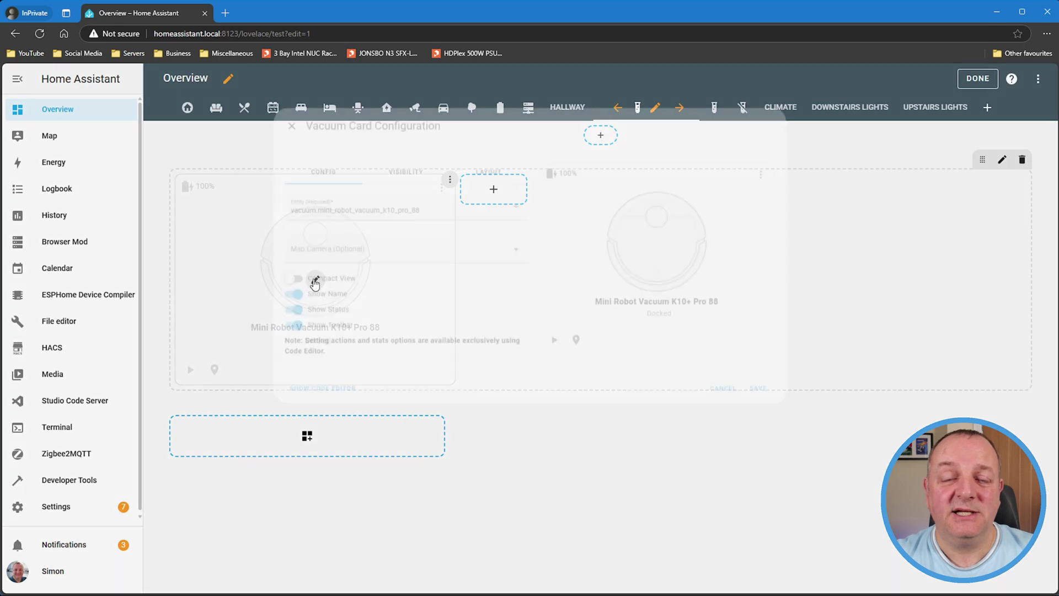
left_click(303, 394)
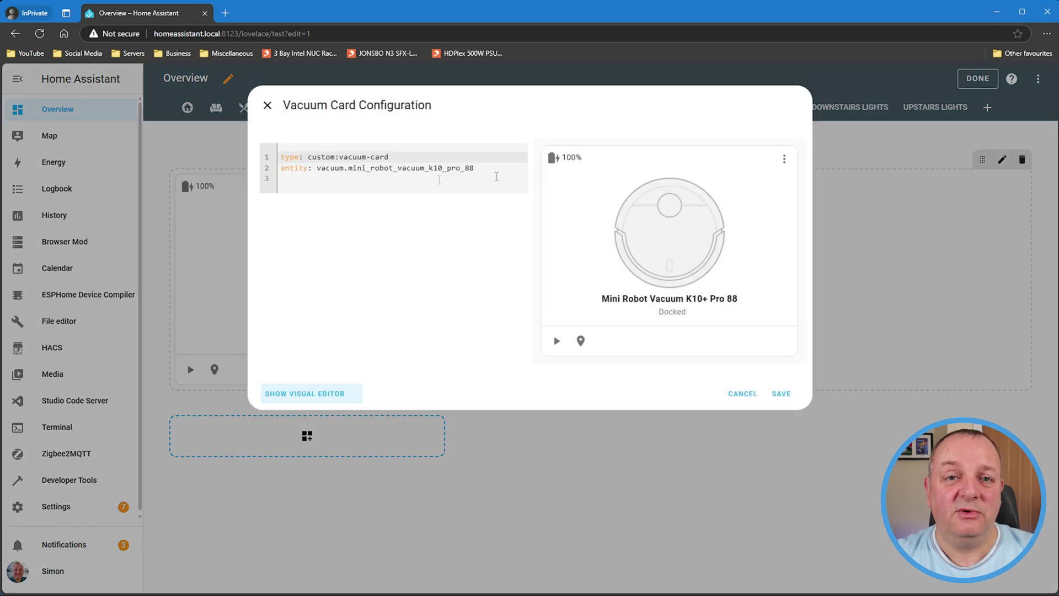
left_click(267, 105)
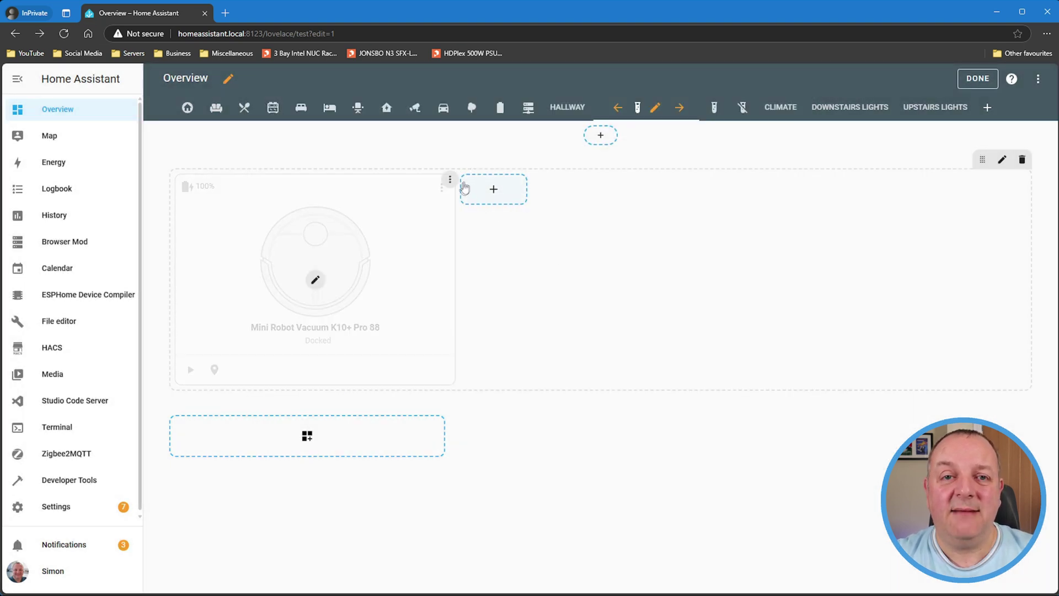
Finish editing the dashboard and scroll the Vacuum Card docs to the card-mod and animation examples.
left_click(972, 79)
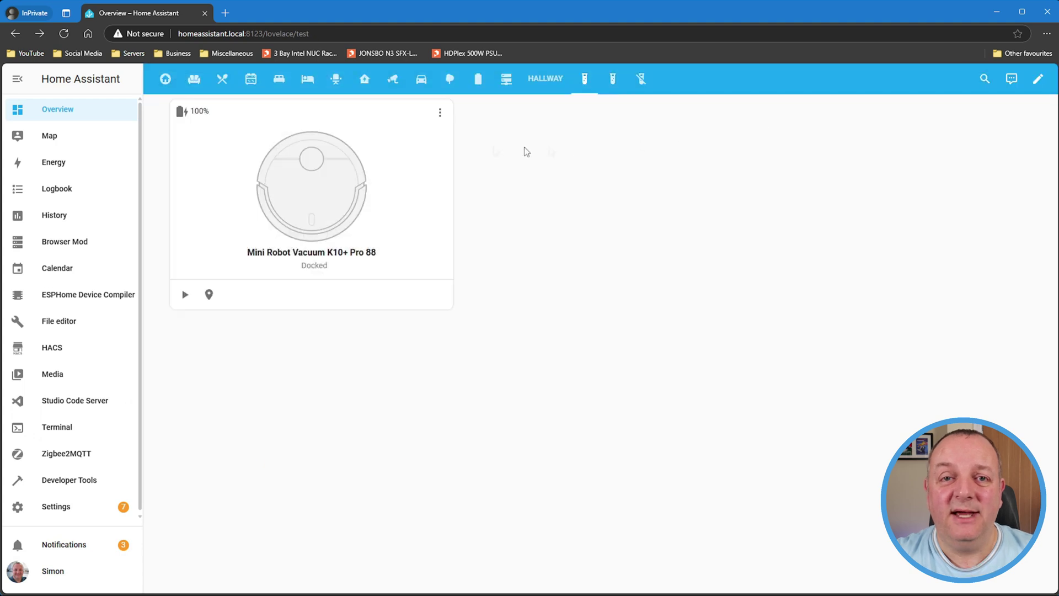
left_click(444, 114)
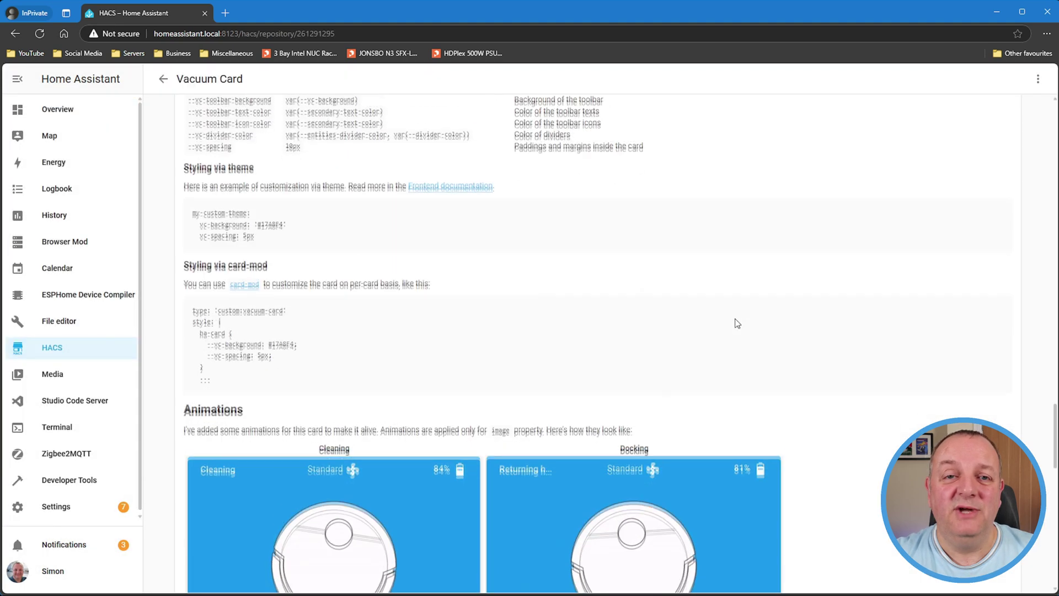
scroll(849, 328, "down", 1)
scroll(849, 328, "down", 2)
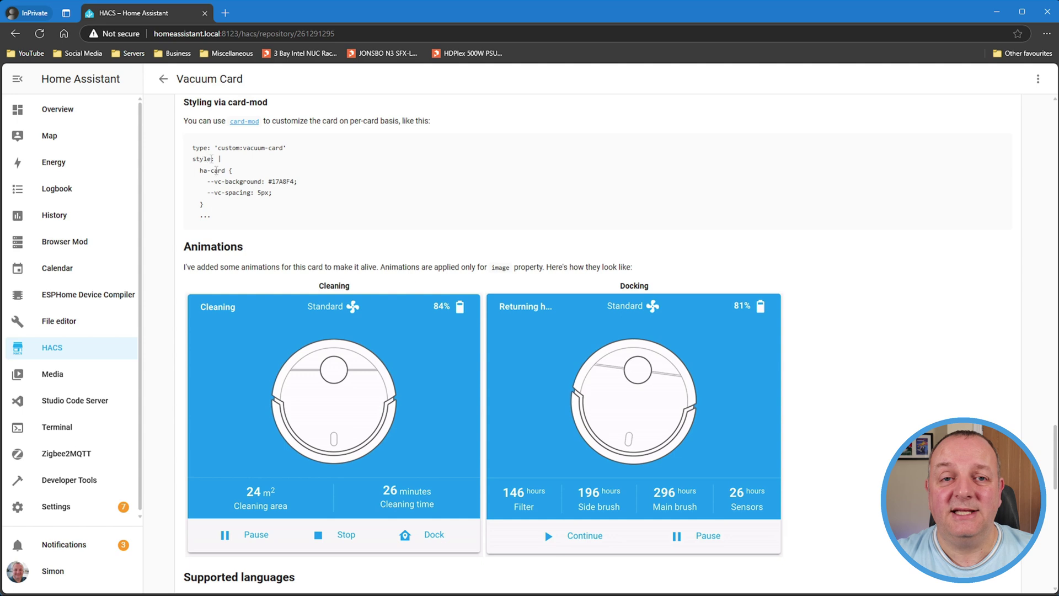
Scroll the HACS 'floor' search results listing ha-floorplan and floor3d-card.
scroll(869, 261, "down", 2)
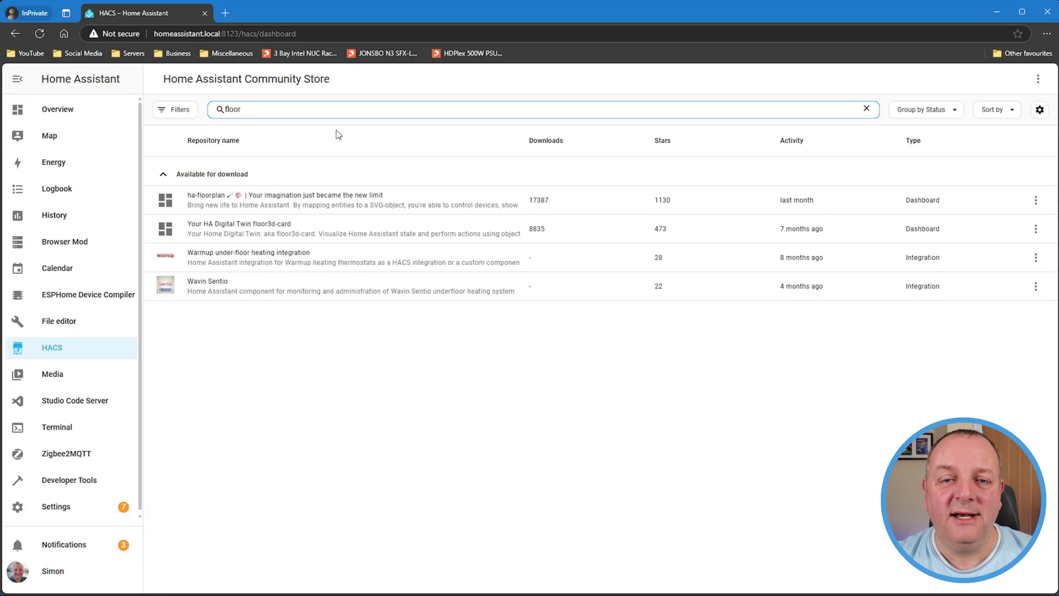
Open the ha-floorplan repository page, skim its README, and open the Installation guide in a new tab.
left_click(335, 203)
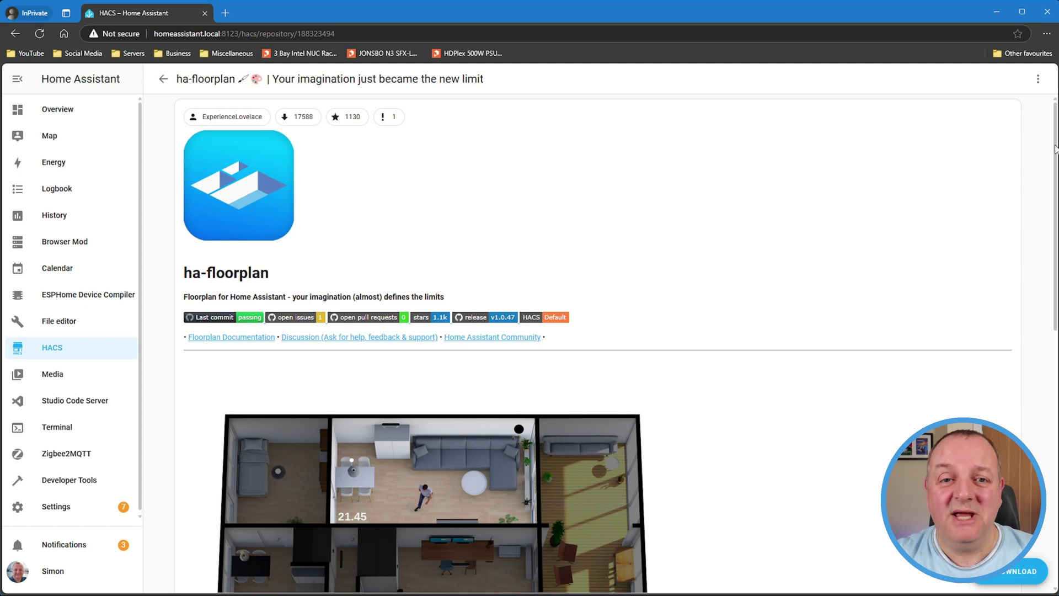
scroll(1056, 148, "down", 3)
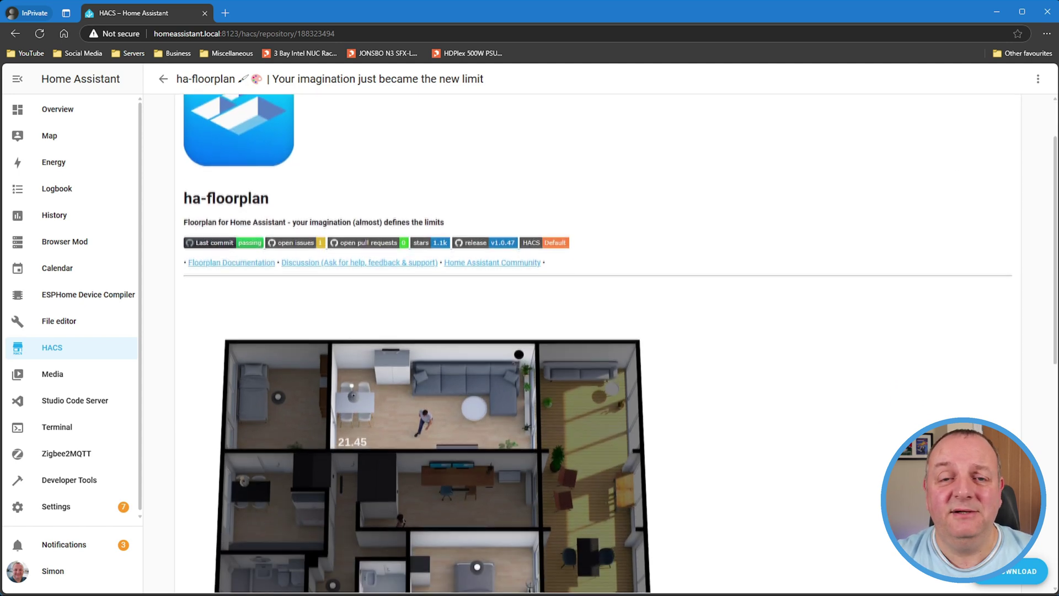
scroll(1055, 260, "down", 3)
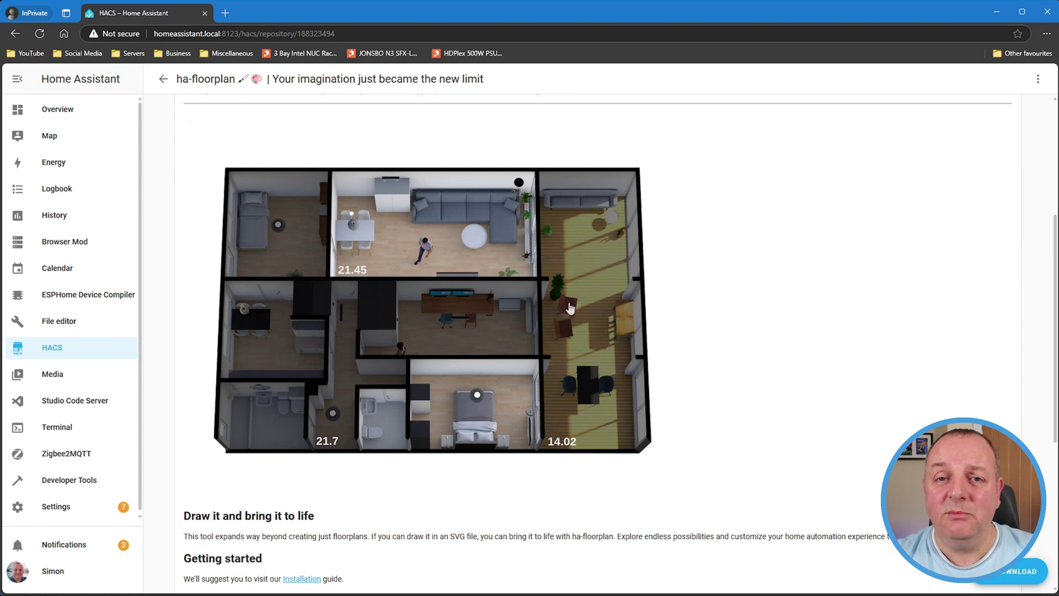
scroll(570, 308, "down", 5)
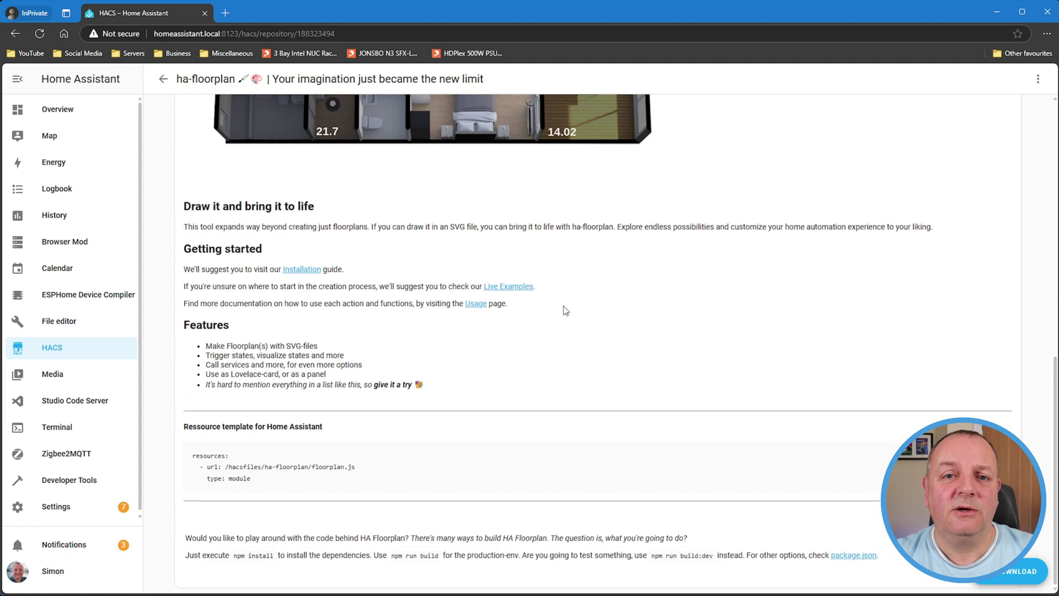
scroll(565, 310, "up", 1)
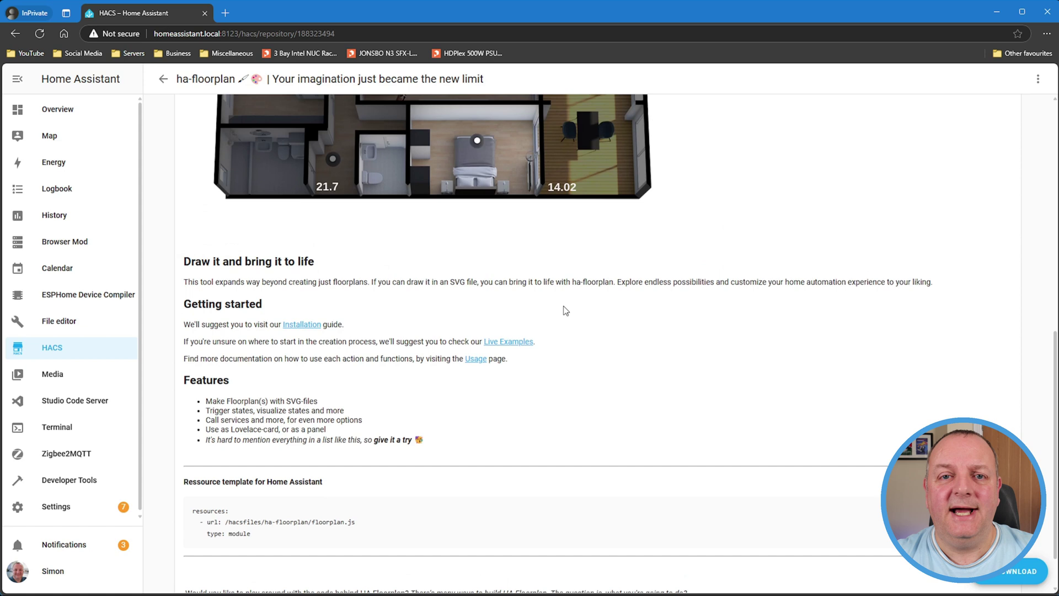
scroll(566, 310, "up", 2)
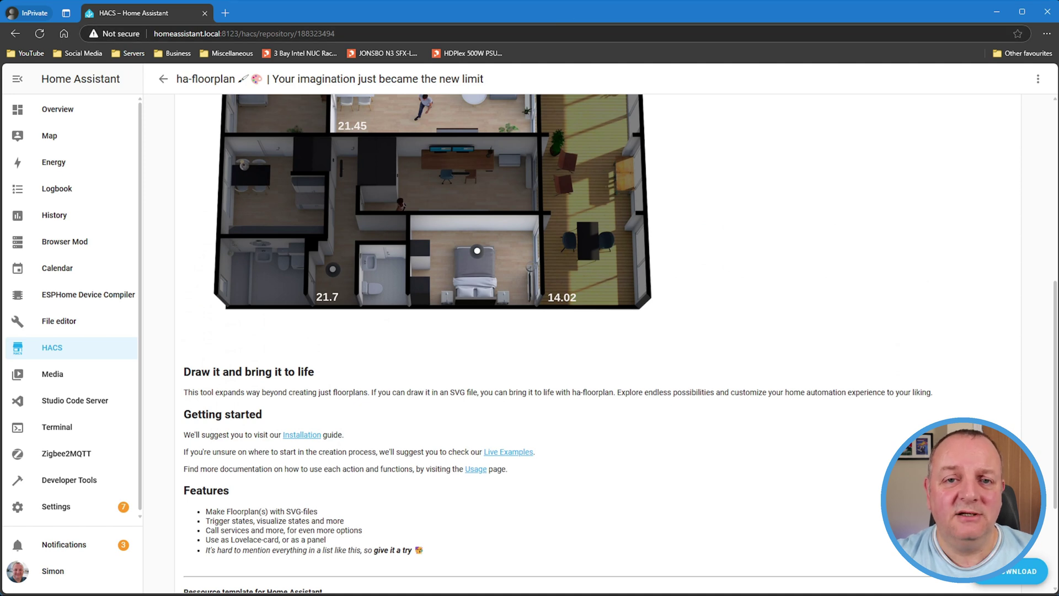
left_click(293, 435)
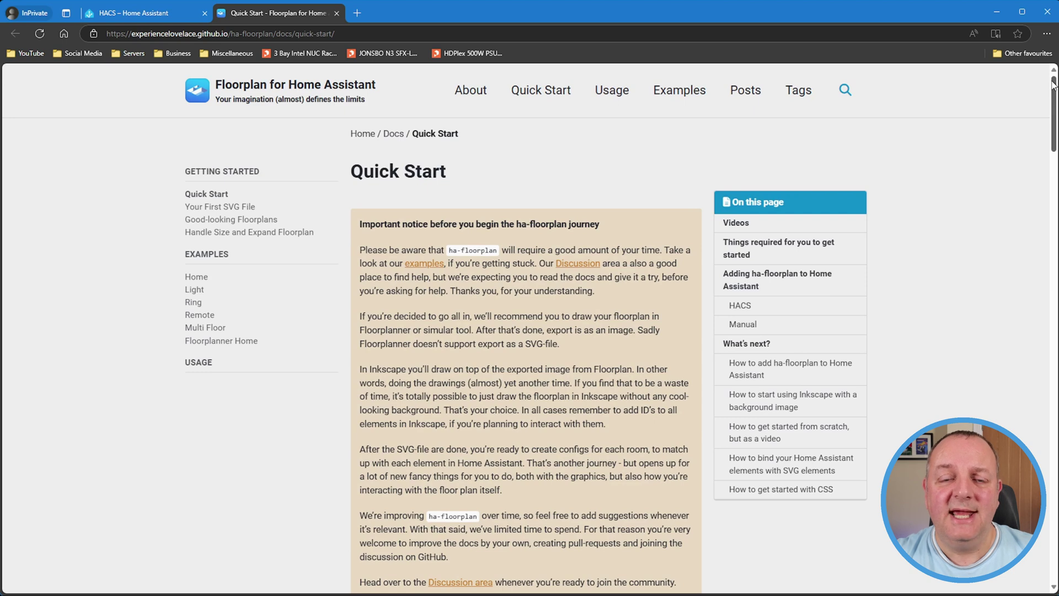
Scroll the Quick Start guide, then open the Live Examples docs page from the ha-floorplan repository page.
left_click_drag(1053, 83, 1052, 334)
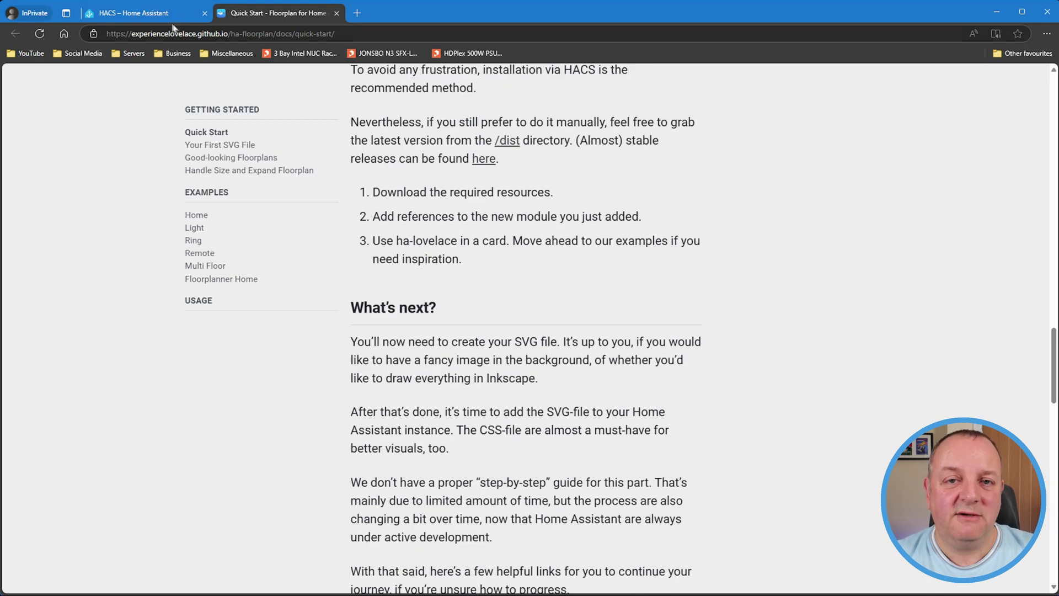
left_click(138, 13)
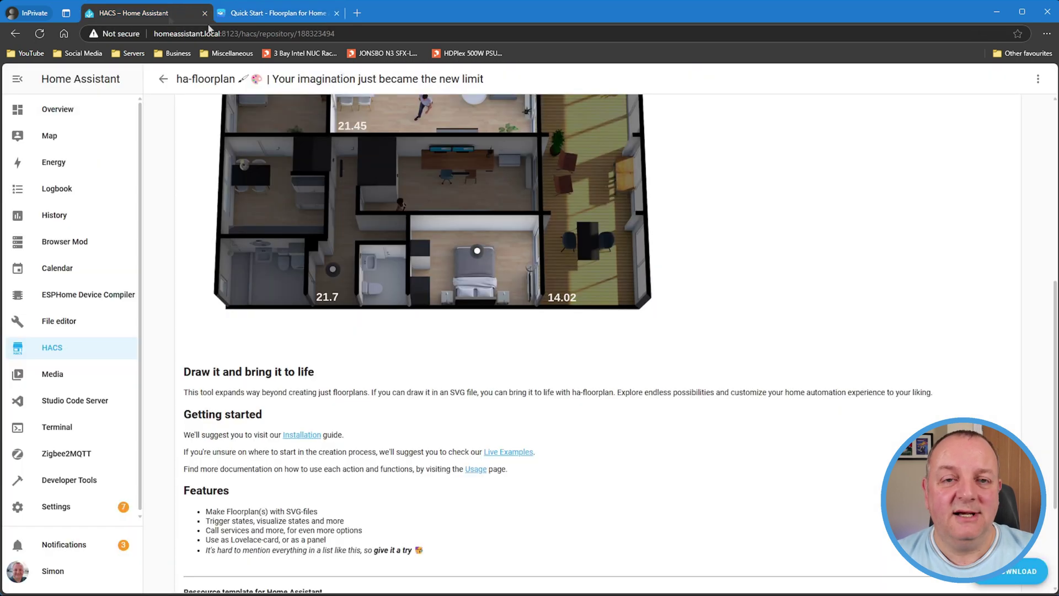
left_click(505, 453)
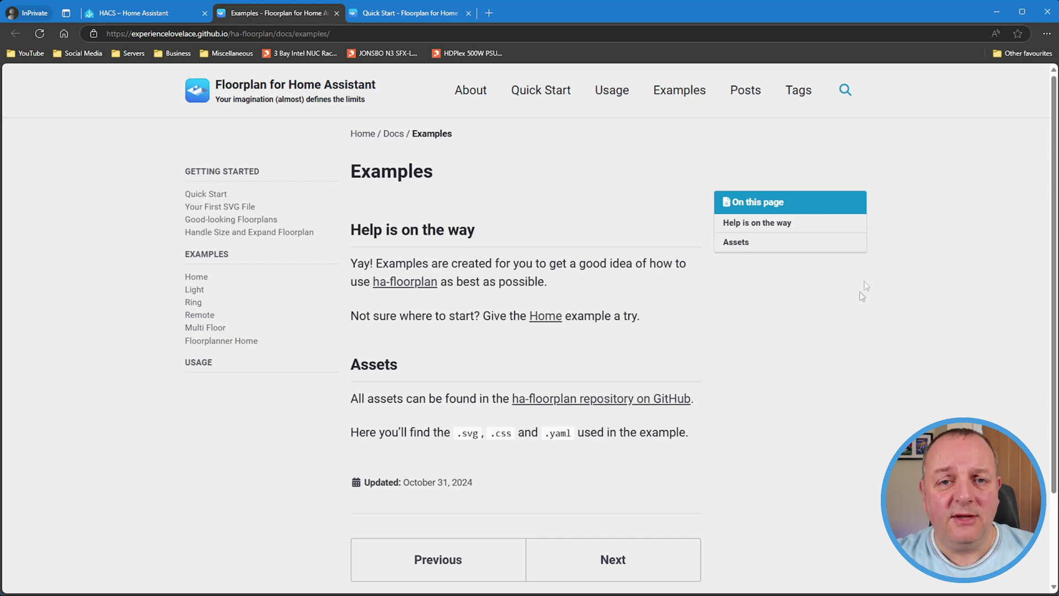
In the Home Example floorplan, toggle the living area fan ON, then go to the Remote Example.
left_click(552, 320)
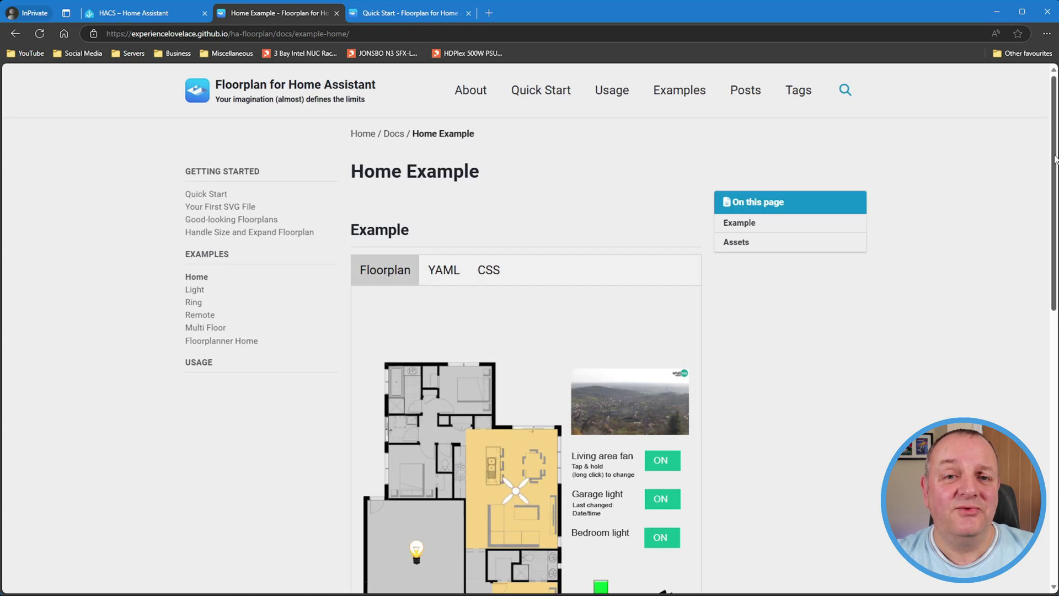
scroll(1047, 163, "down", 2)
scroll(1047, 200, "down", 2)
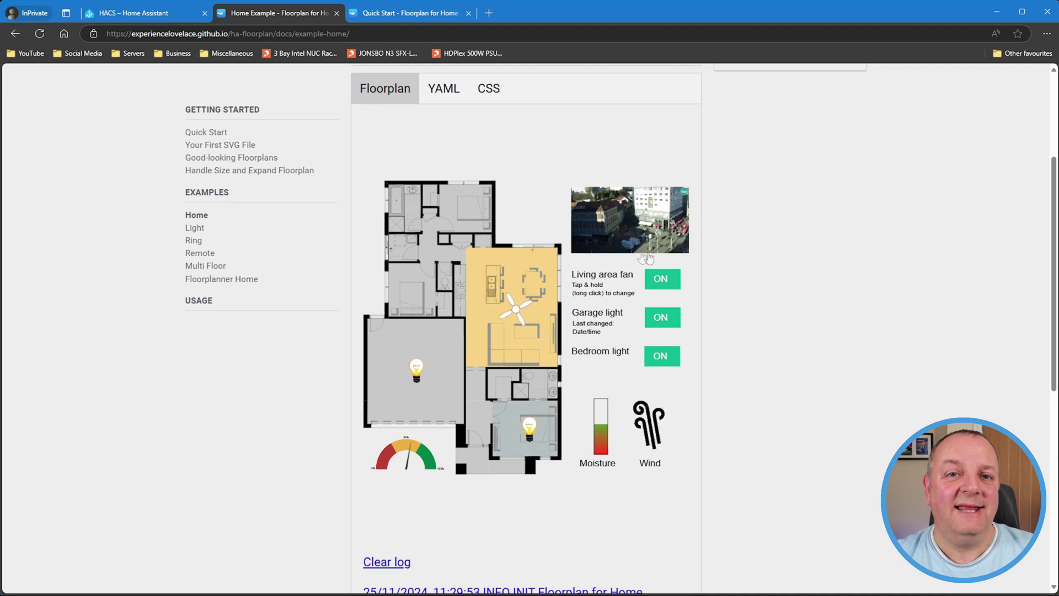
scroll(754, 252, "down", 5)
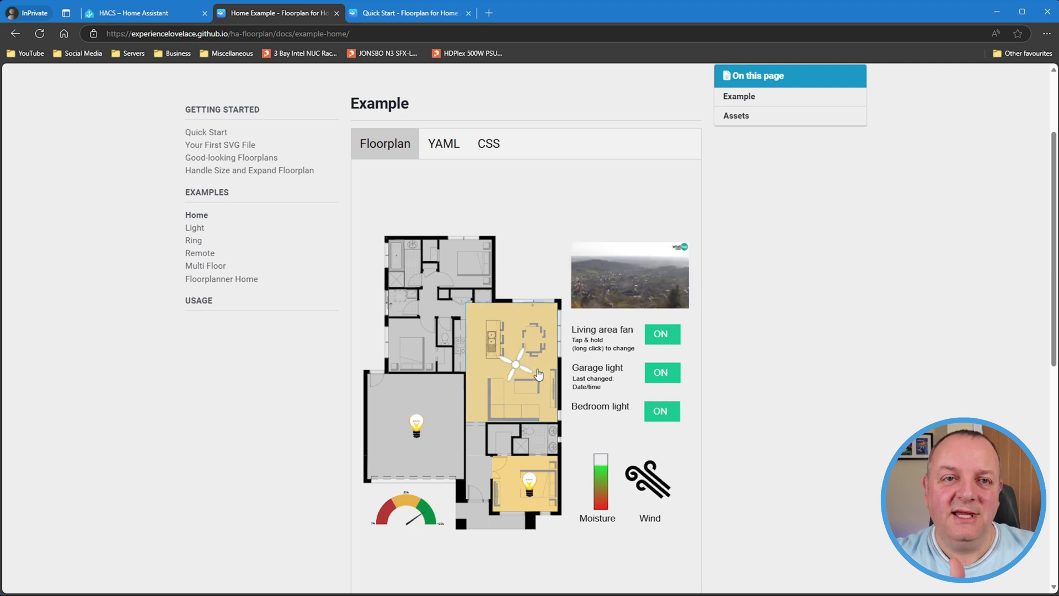
left_click(664, 341)
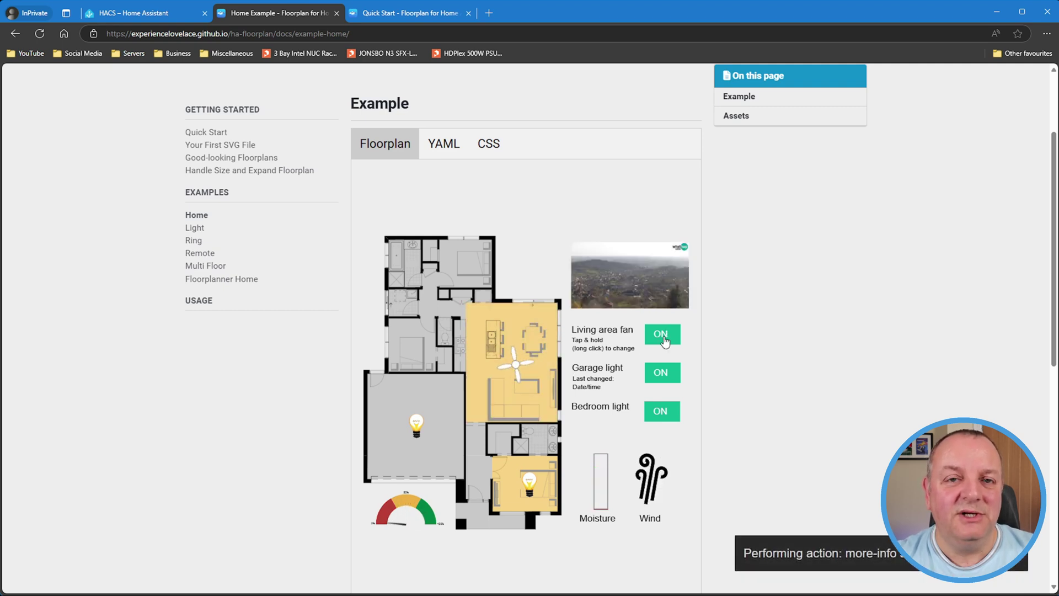
left_click(200, 252)
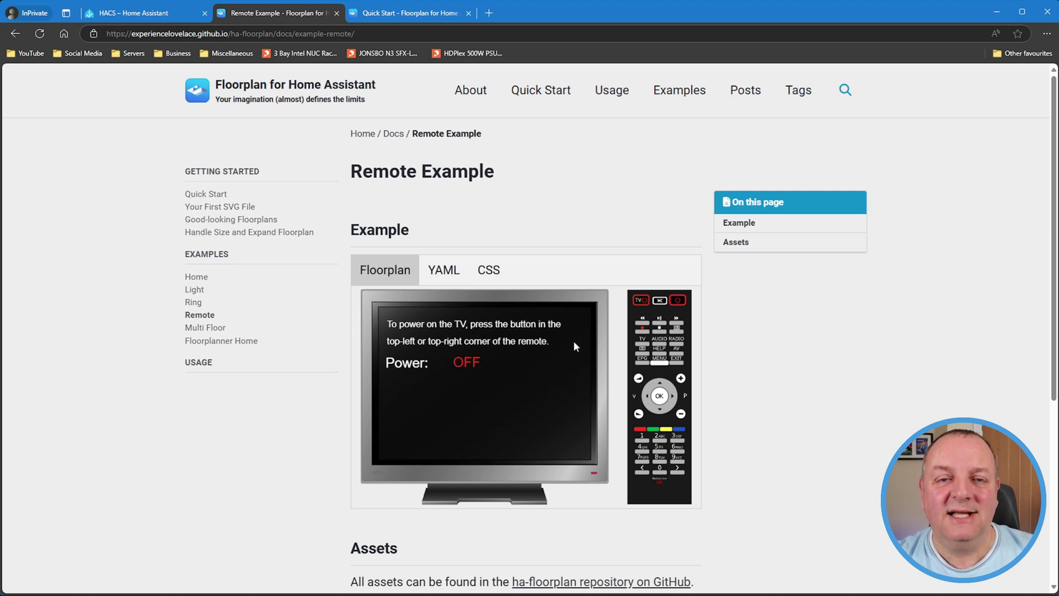
scroll(567, 341, "down", 1)
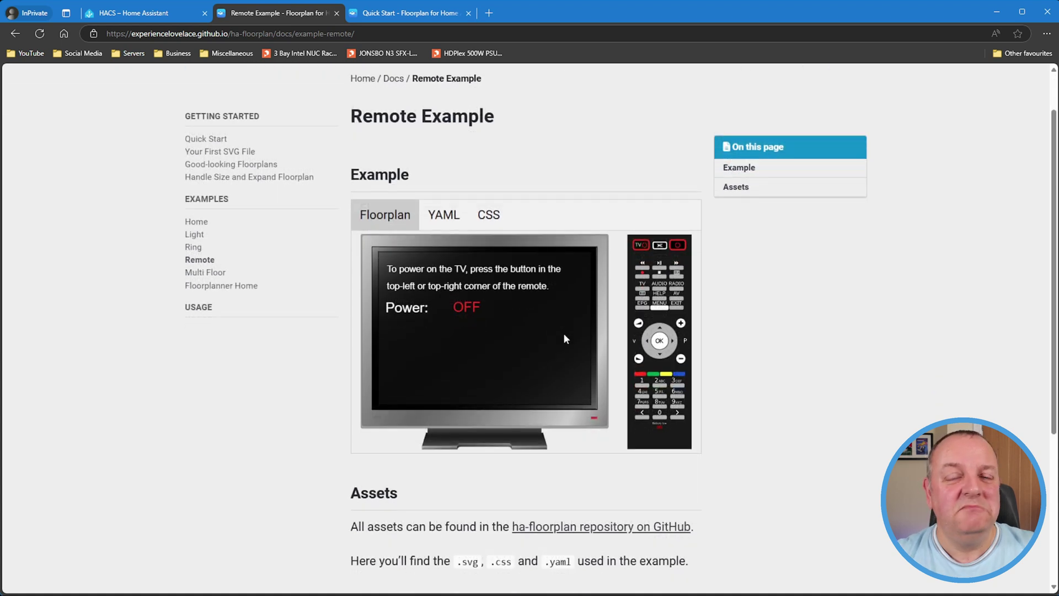